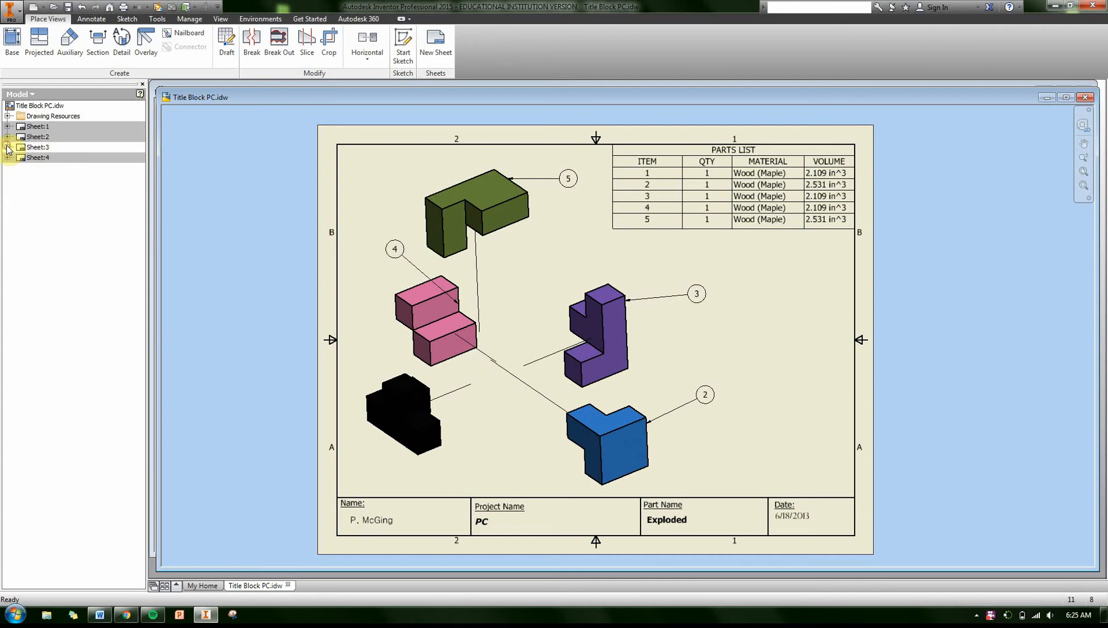
# Step: Add a new sheet whose title block has the project name "Puzzle Cube" and the part name "Assembly"
pyautogui.click(427, 49)
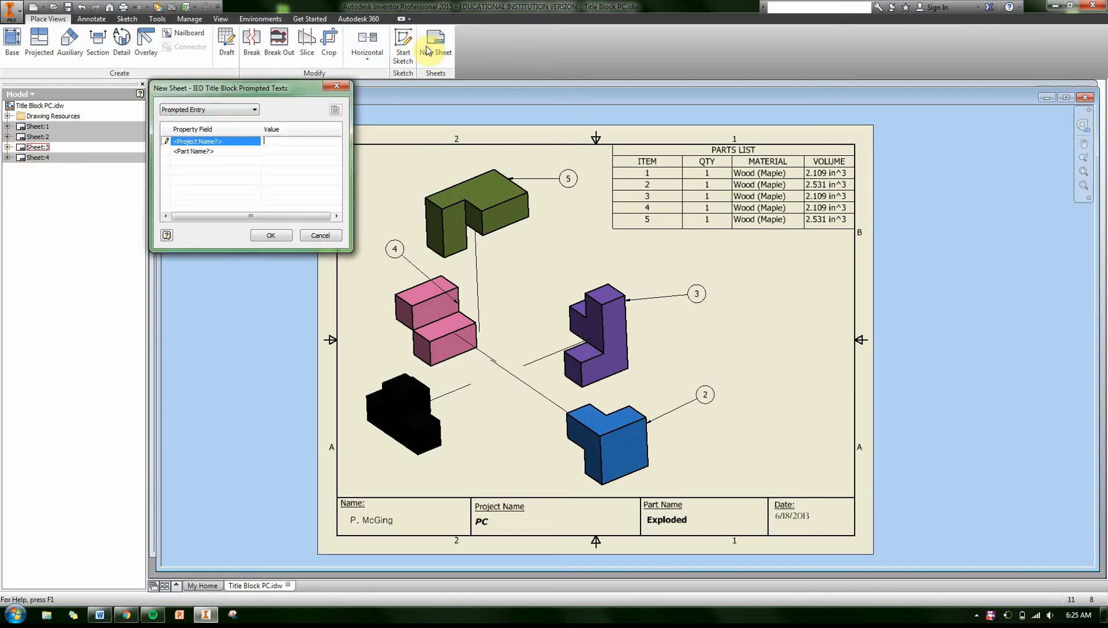
pyautogui.write('Puzzle Cube')
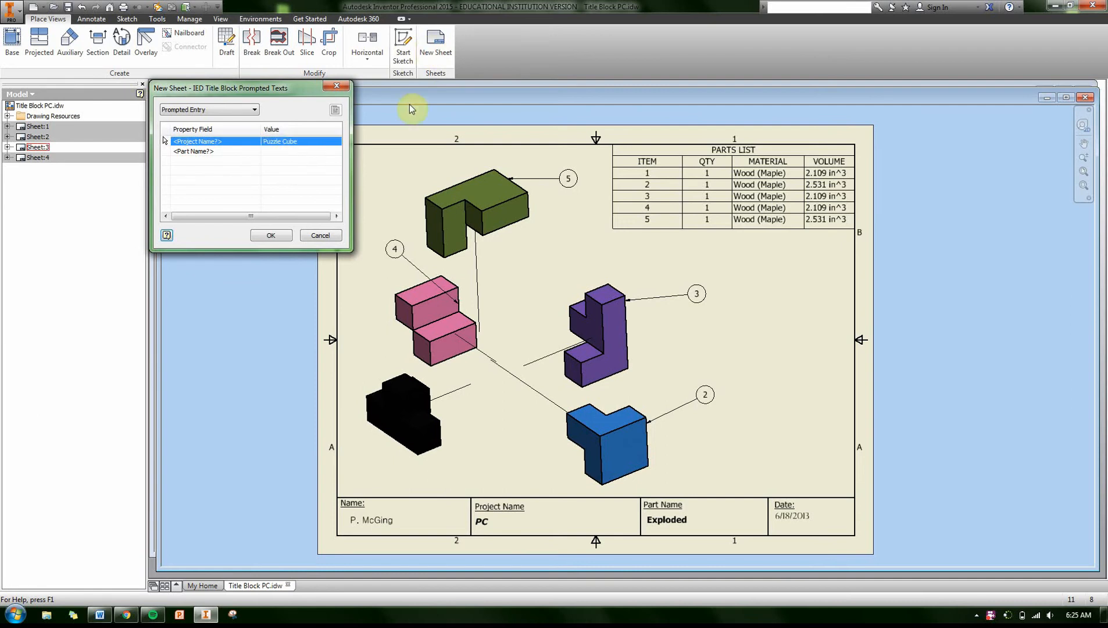
pyautogui.click(303, 151)
pyautogui.write('Assembly')
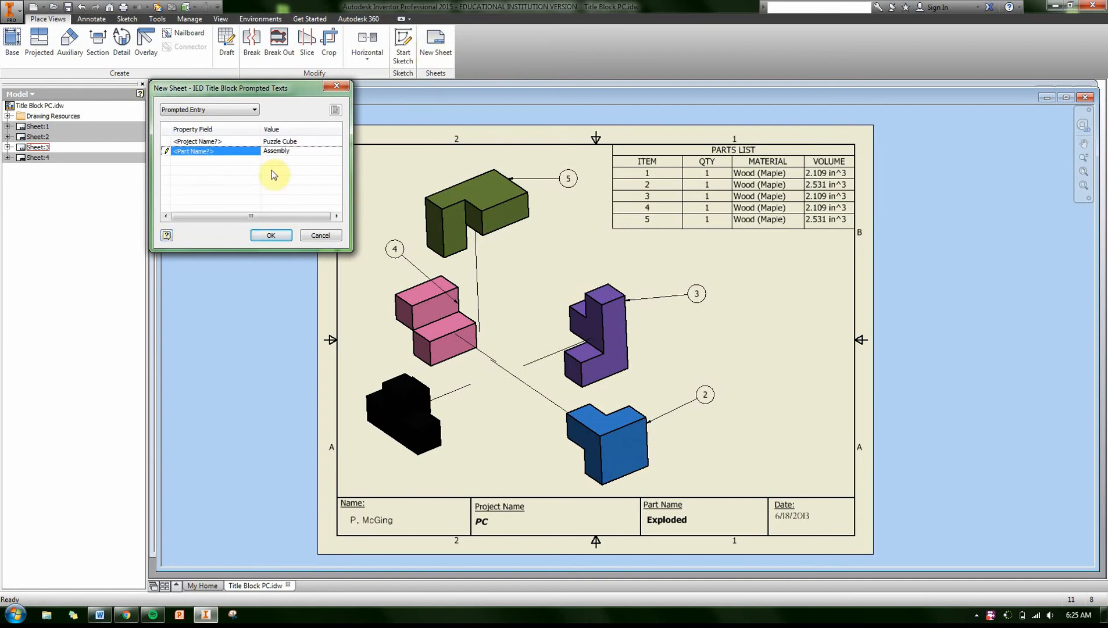
pyautogui.click(277, 238)
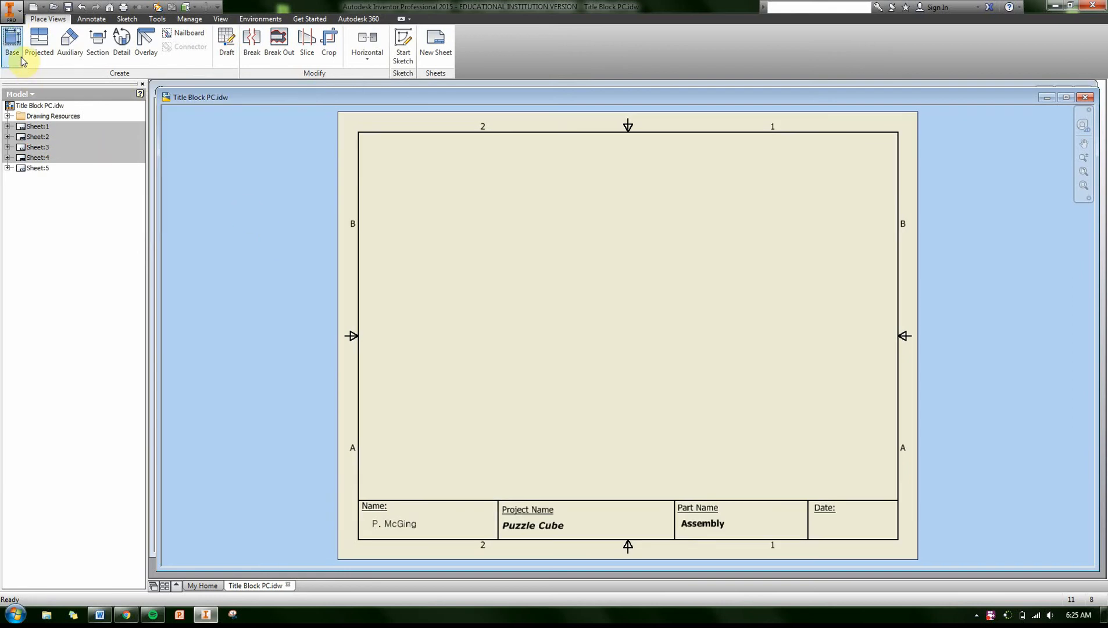
# Step: Start a base view of PM_PC_ASSEMBLY.iam from the PM_PUZZLE_CUBE folder, accepting its location outside the project search path
pyautogui.click(12, 42)
pyautogui.click(319, 136)
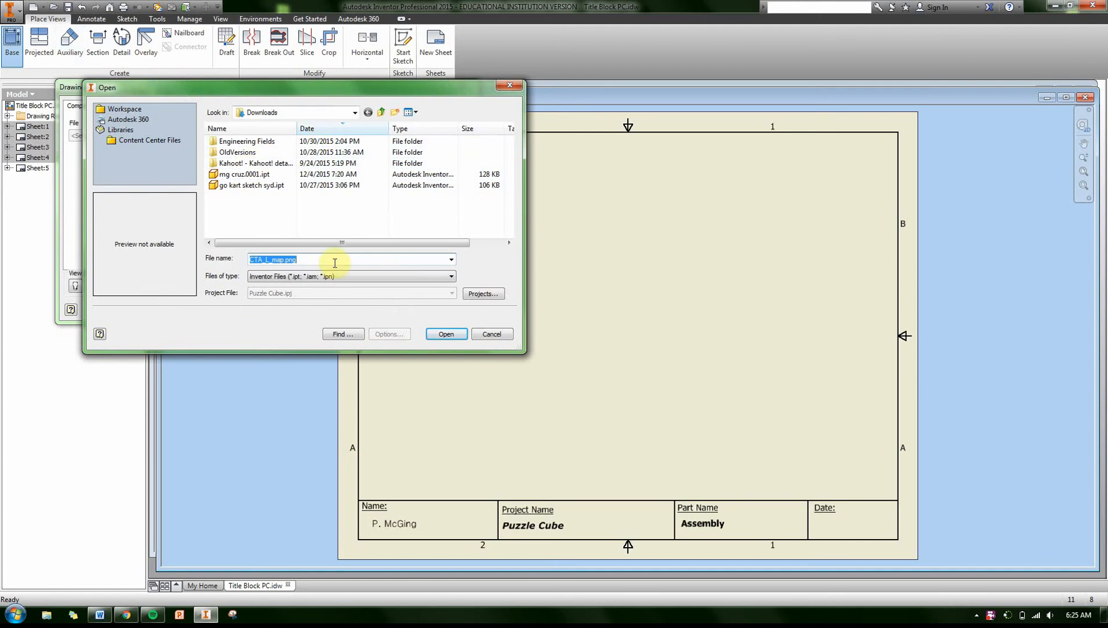
pyautogui.click(289, 112)
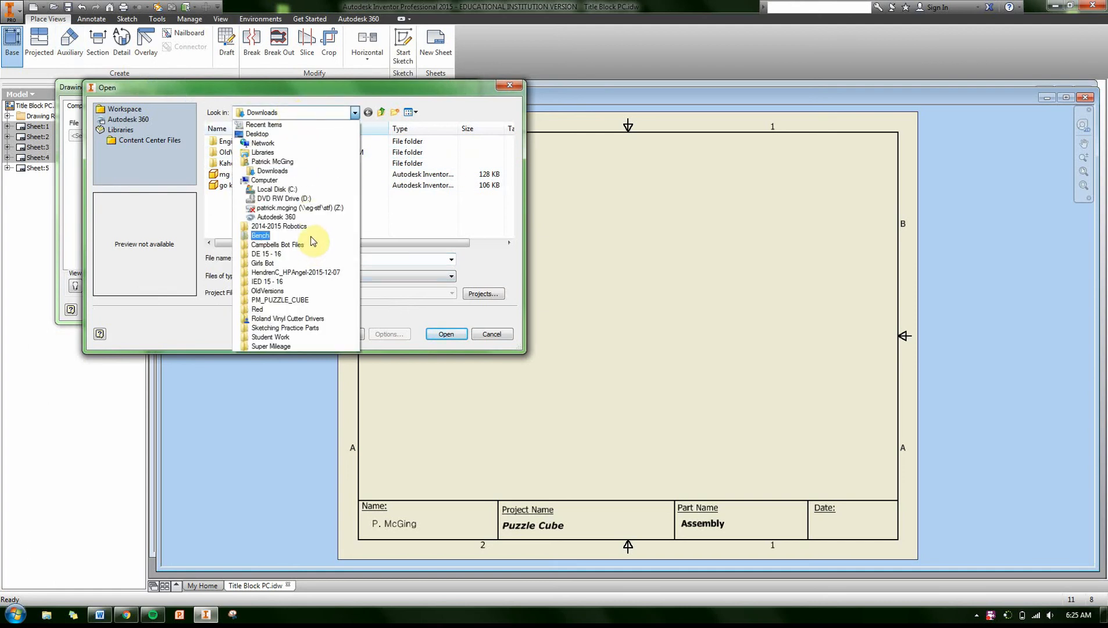
pyautogui.click(290, 300)
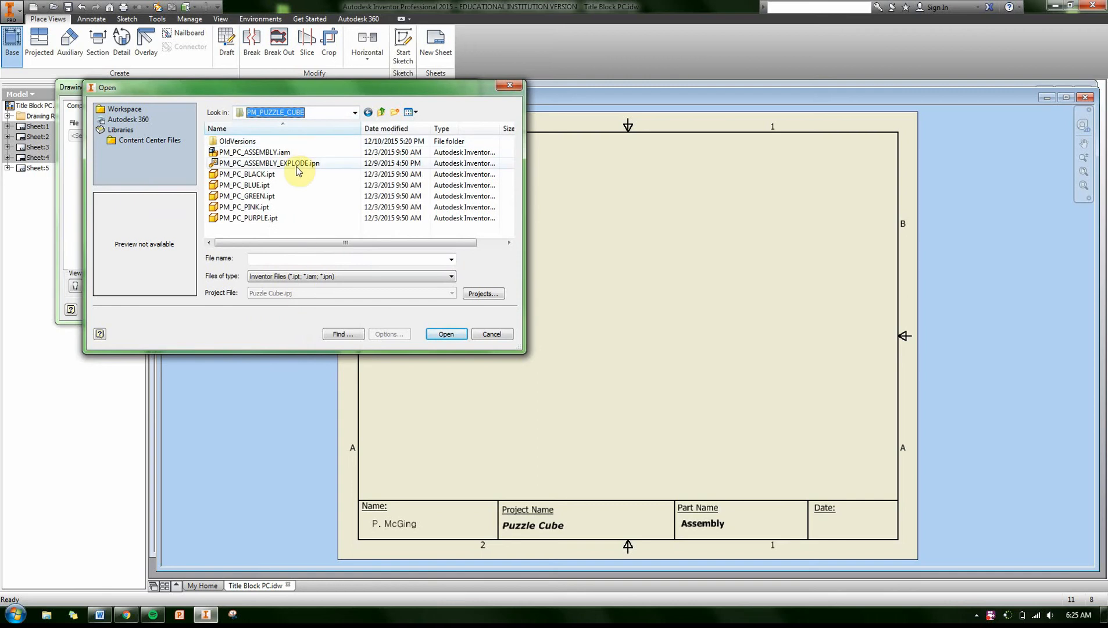
pyautogui.click(285, 153)
pyautogui.click(445, 336)
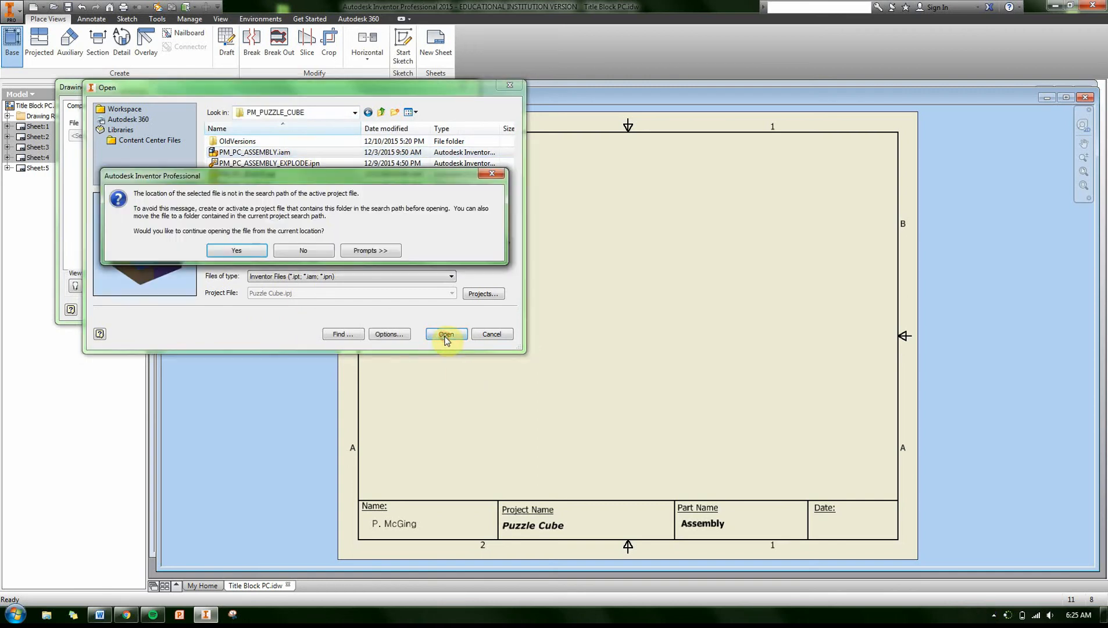
pyautogui.click(233, 248)
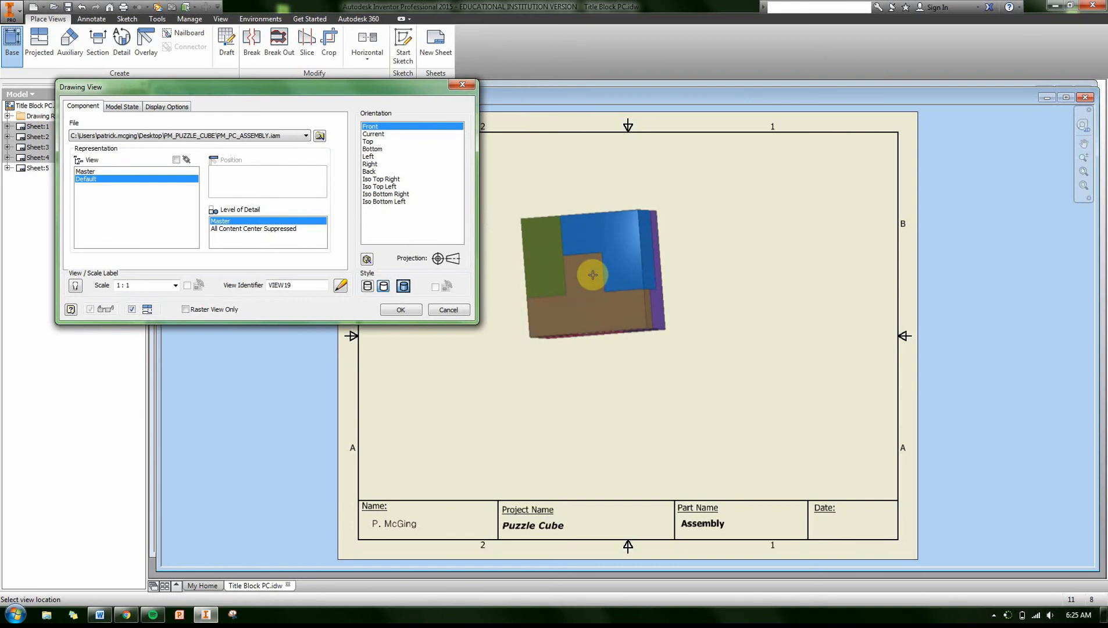
# Step: Define a custom orientation for the base view that looks squarely at the cube's front face
pyautogui.click(366, 260)
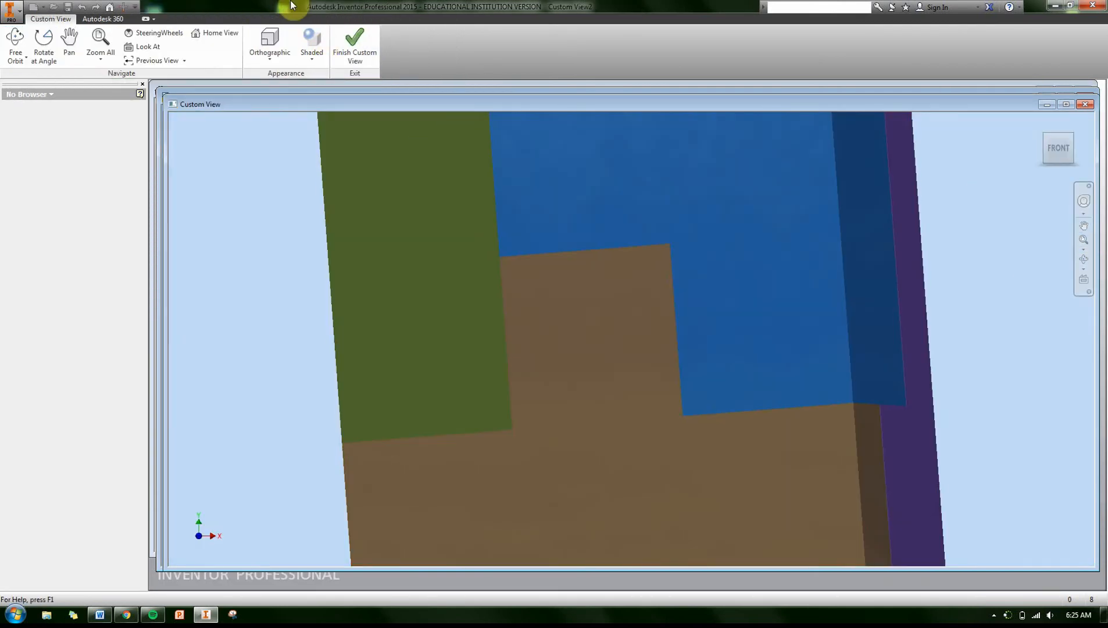
pyautogui.click(129, 49)
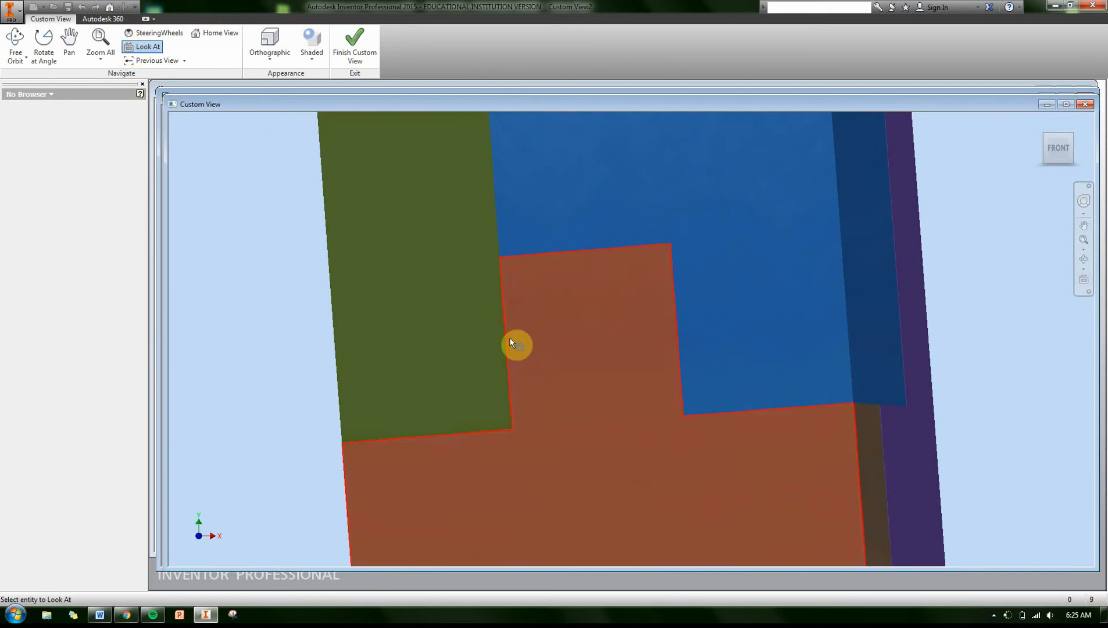
pyautogui.click(511, 341)
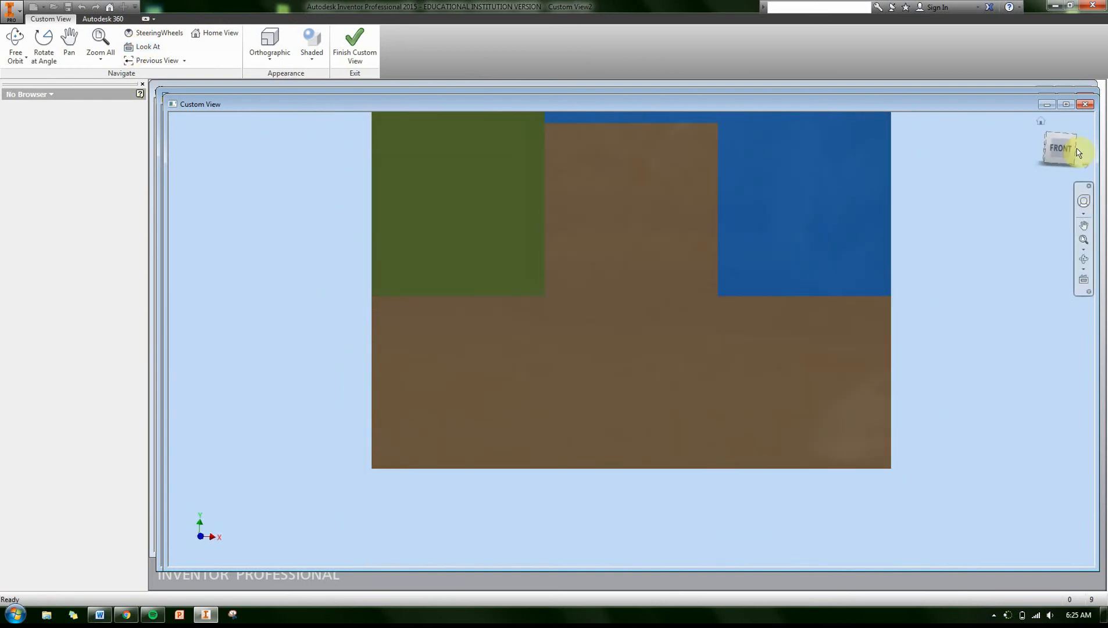
pyautogui.scroll(3, 1060, 253)
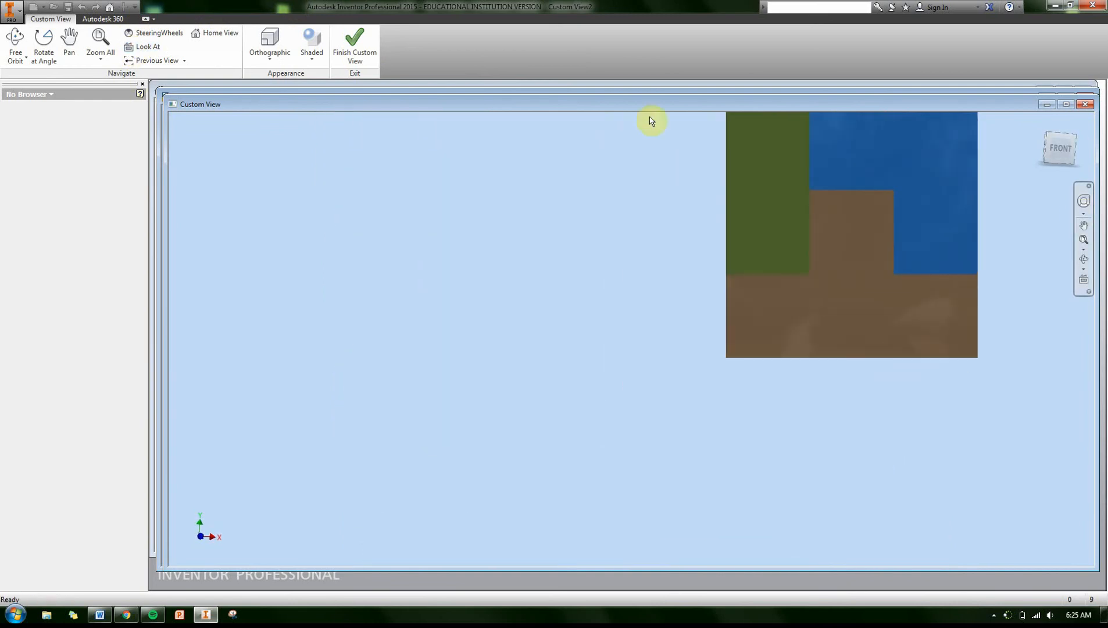
pyautogui.click(352, 40)
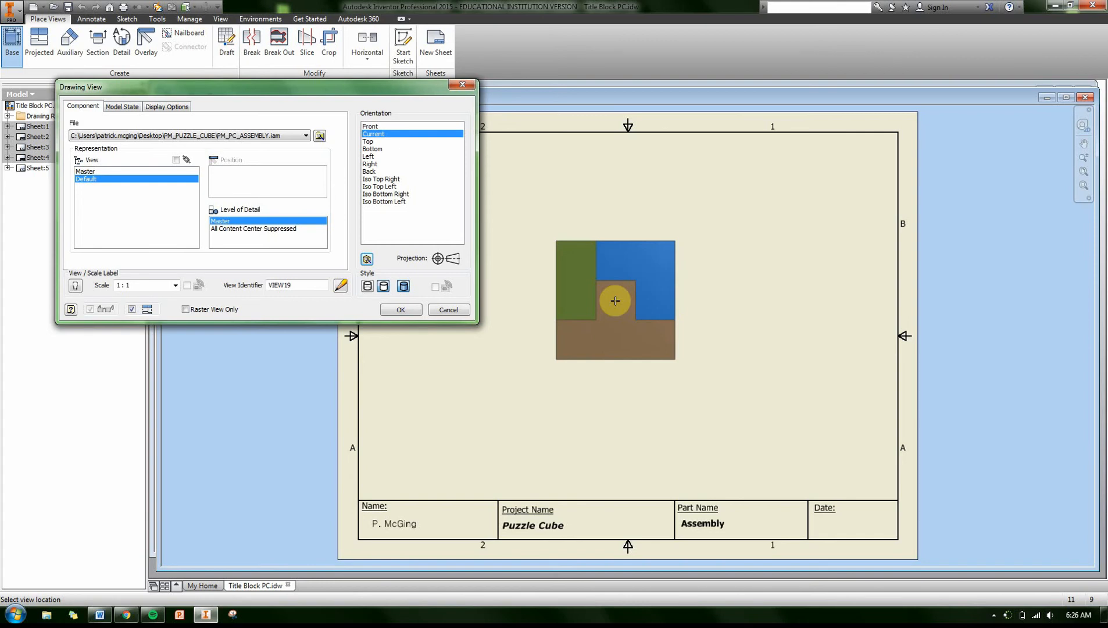
# Step: Set the base view's scale to 1/2 and place it near the middle of the sheet
pyautogui.click(132, 310)
pyautogui.click(175, 285)
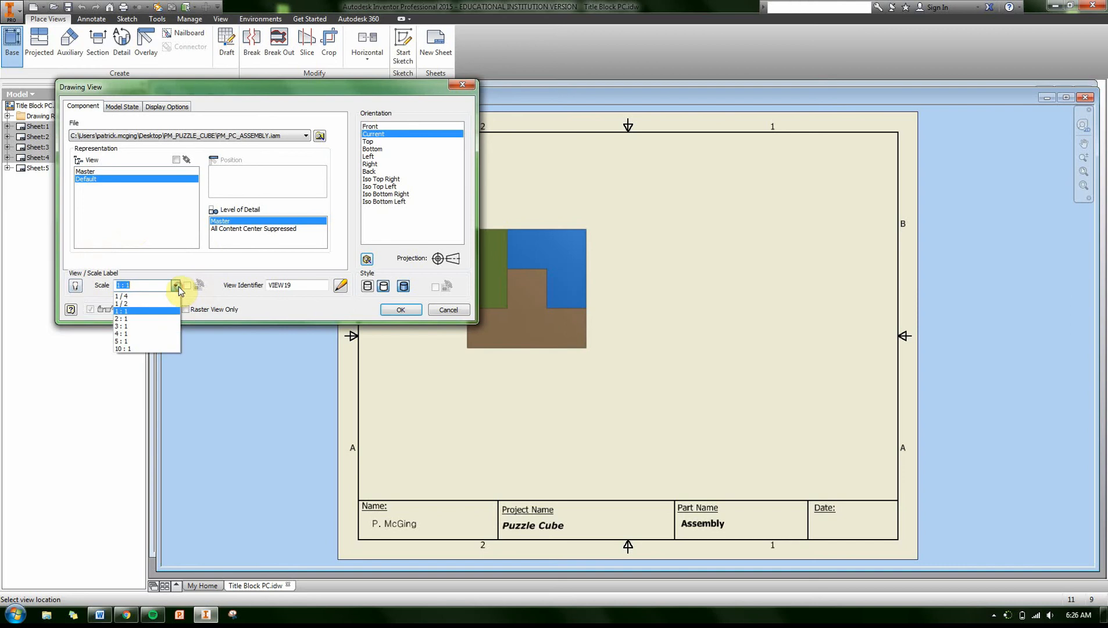
pyautogui.click(161, 305)
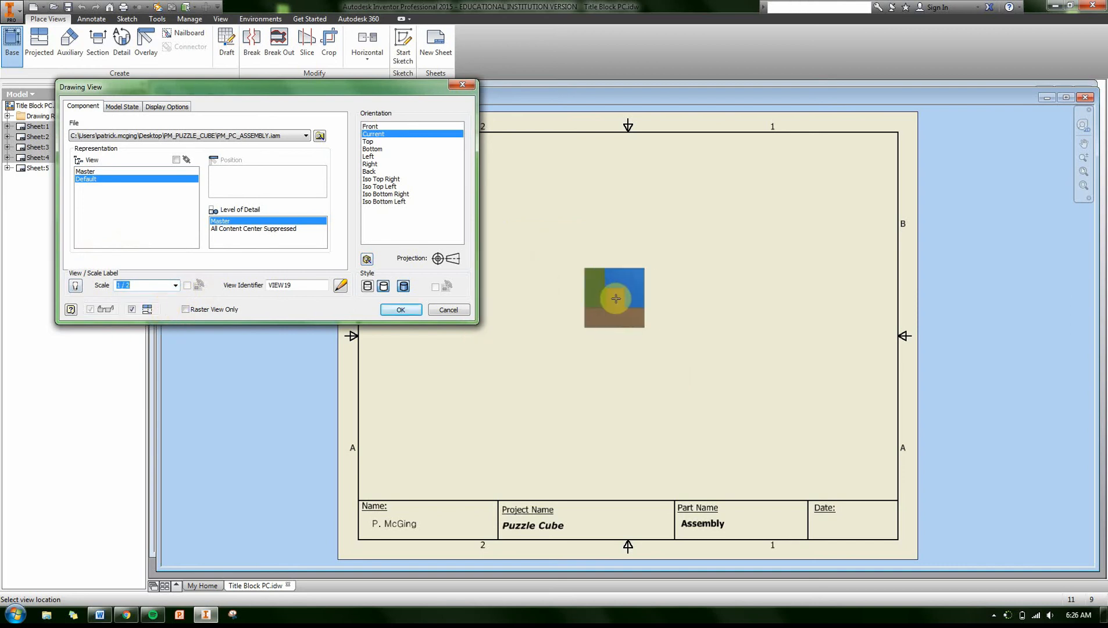
pyautogui.click(637, 300)
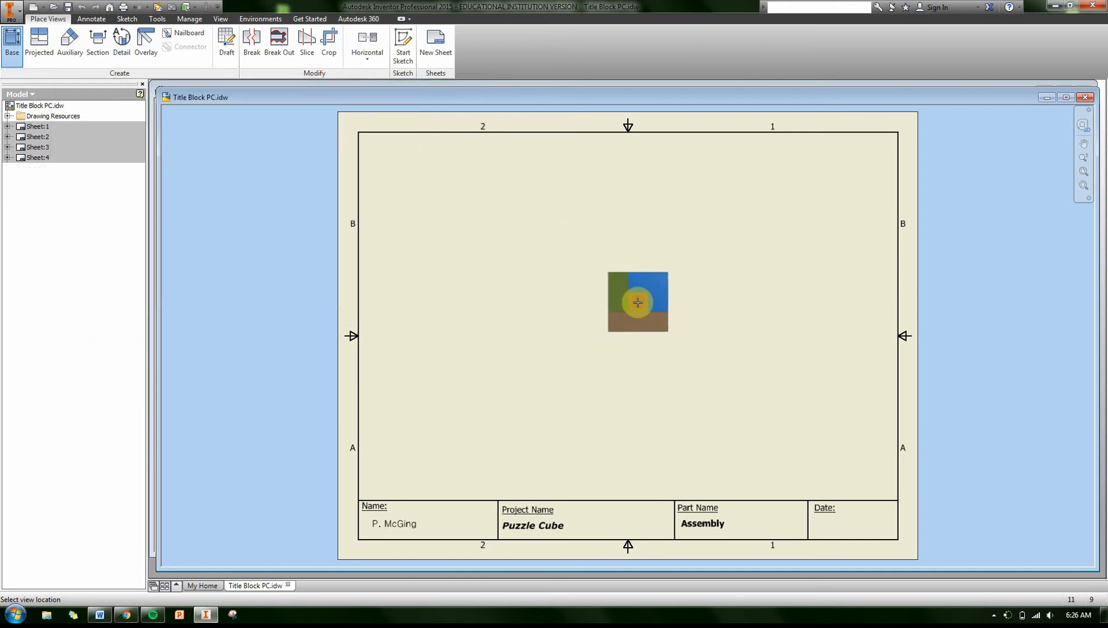
# Step: Create projected views on all four sides of the front view plus an isometric view in the sheet's upper right corner
pyautogui.click(639, 214)
pyautogui.click(732, 311)
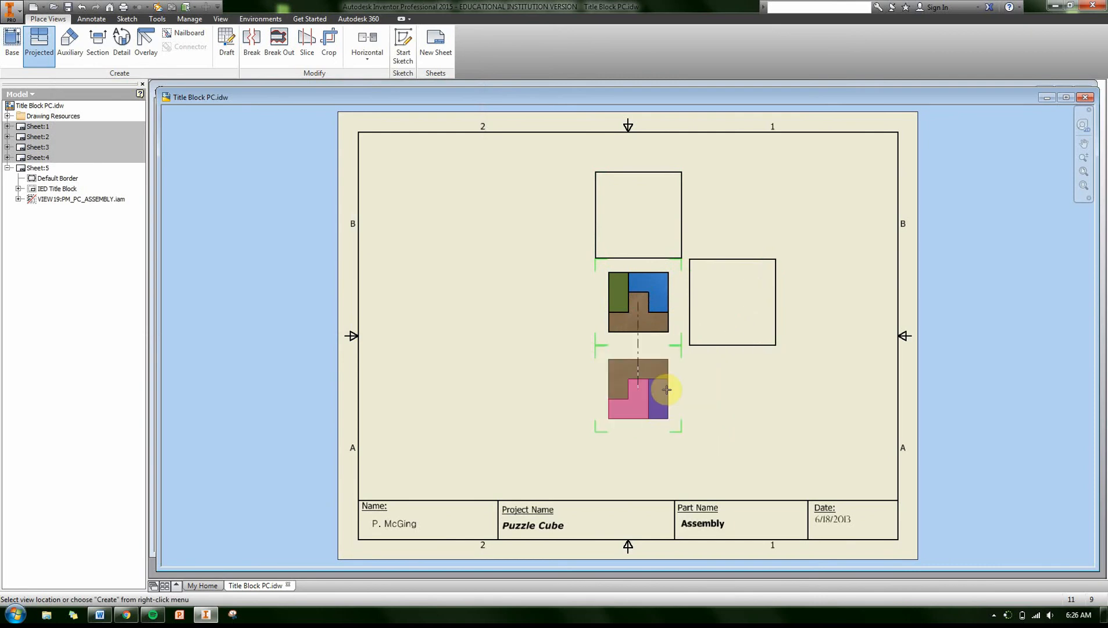
pyautogui.click(662, 389)
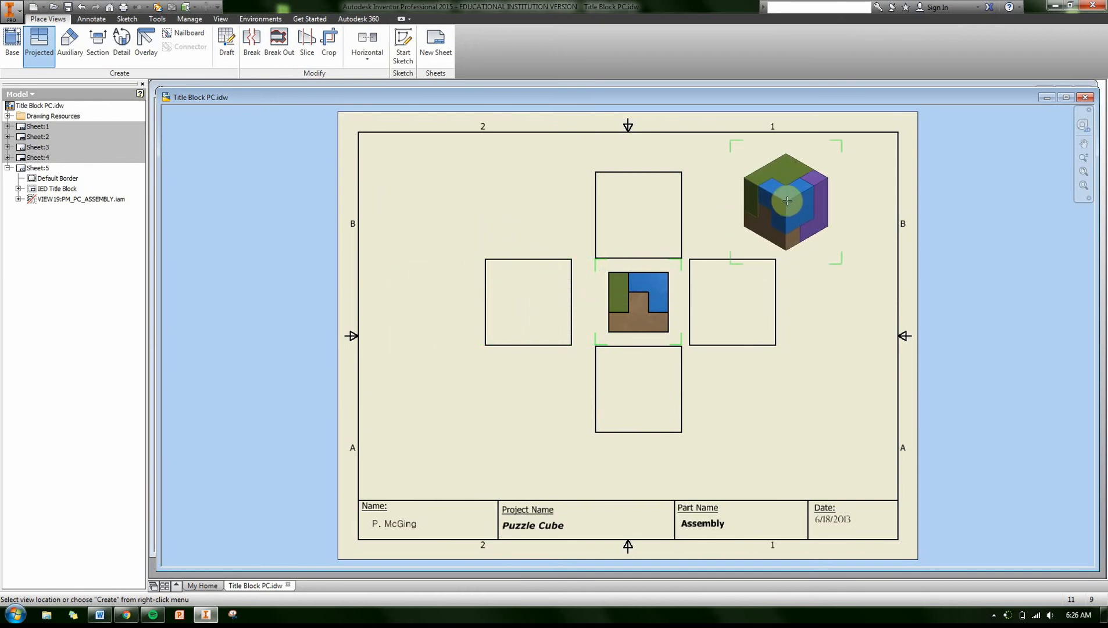
pyautogui.rightClick(809, 200)
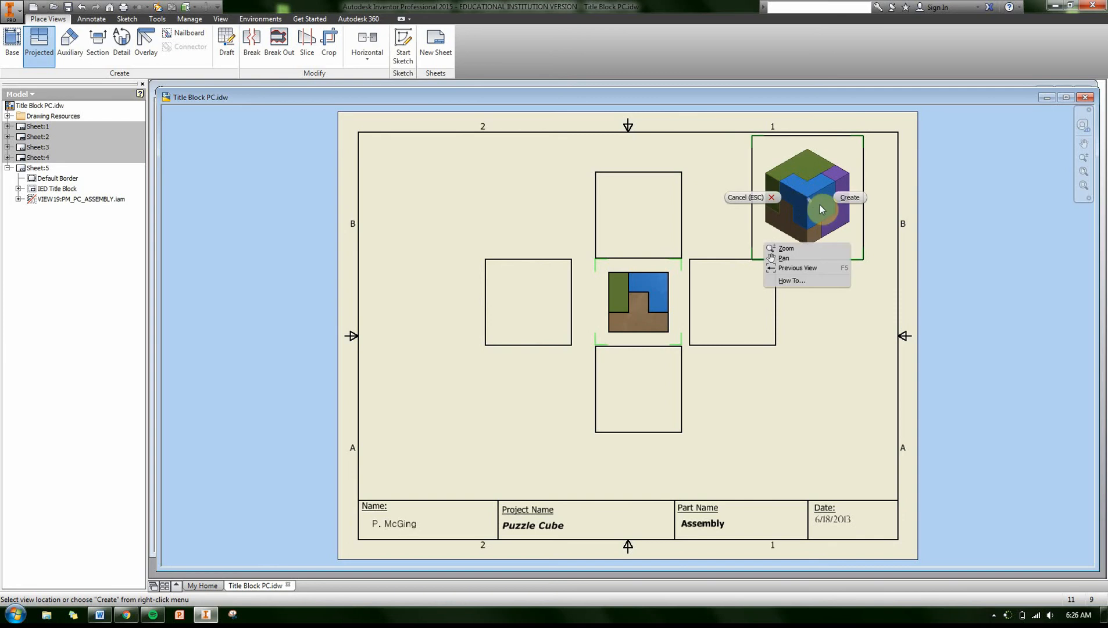
pyautogui.click(845, 201)
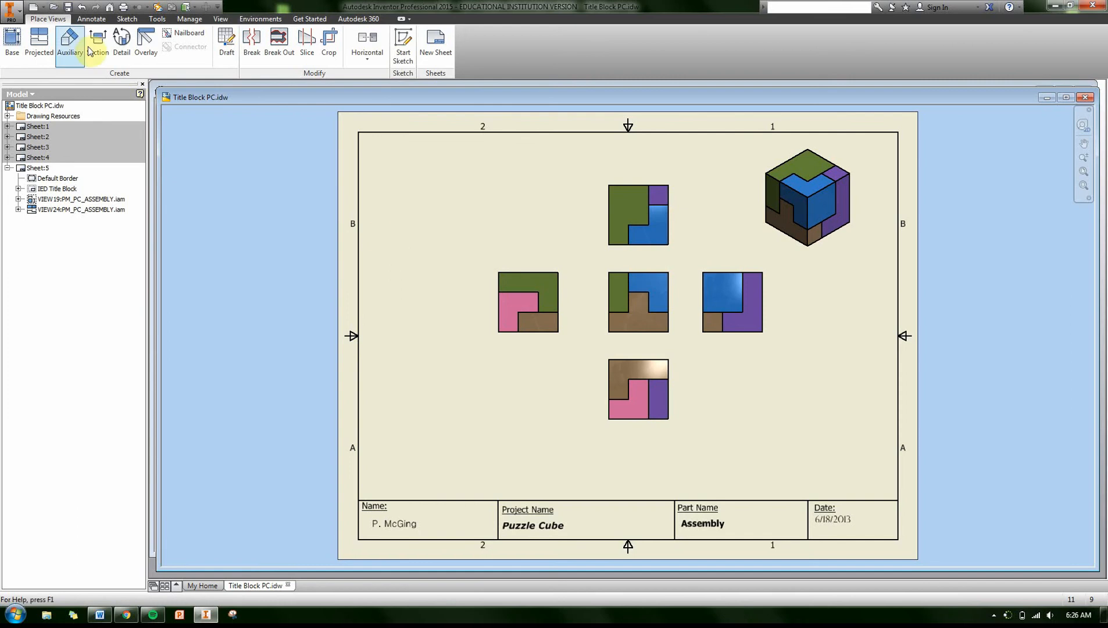
# Step: Project the cube's back view from the left side view, placing it to that view's left
pyautogui.click(44, 47)
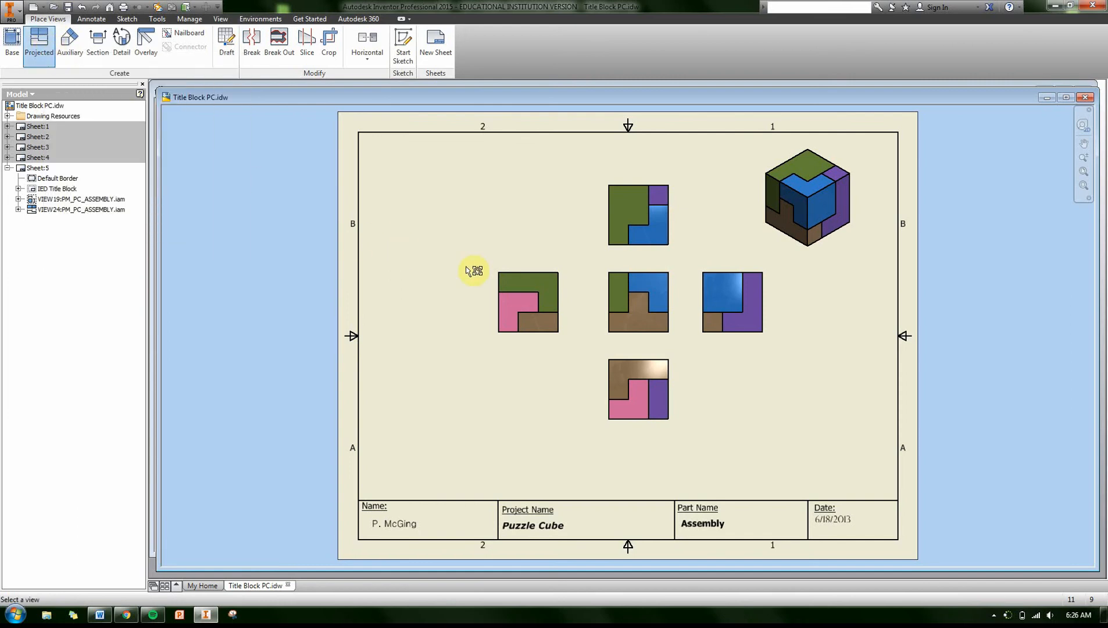
pyautogui.click(497, 286)
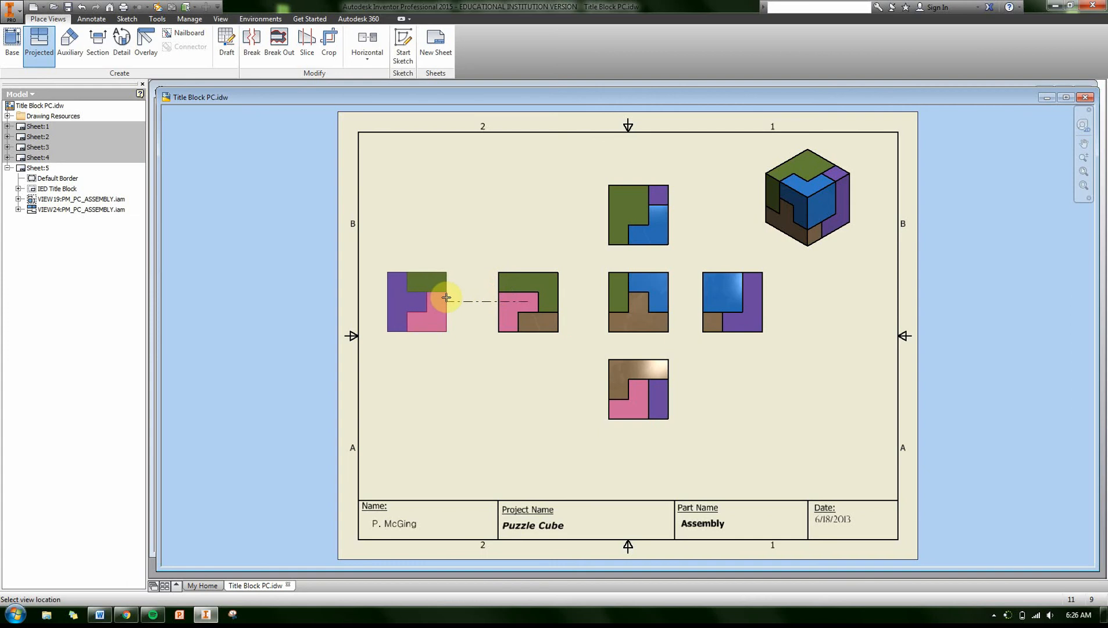
pyautogui.click(464, 297)
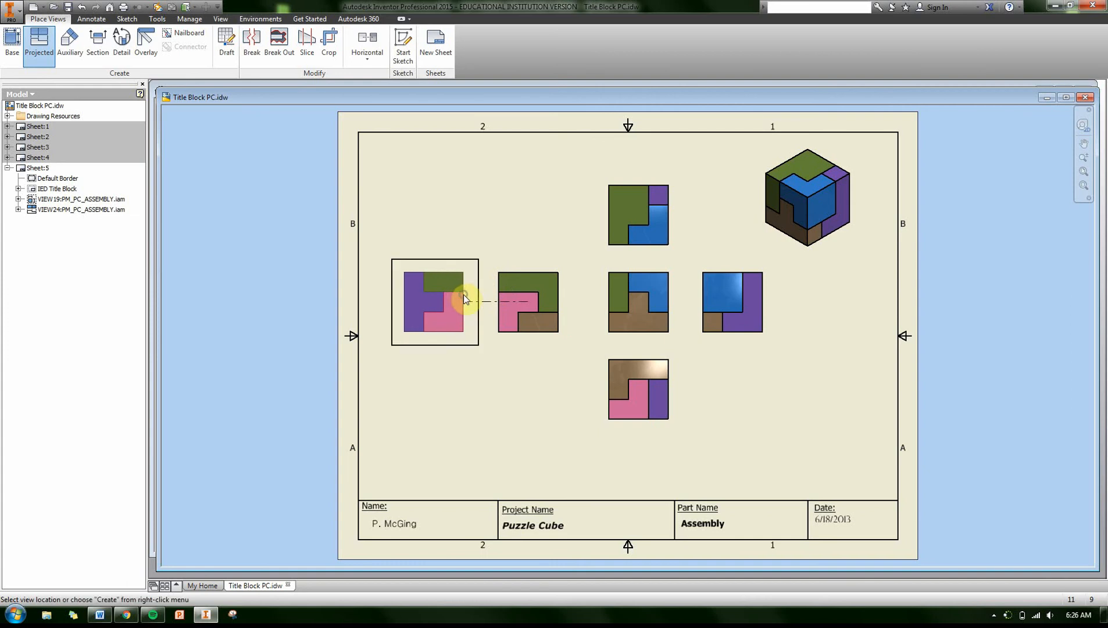
pyautogui.rightClick(464, 296)
pyautogui.click(505, 295)
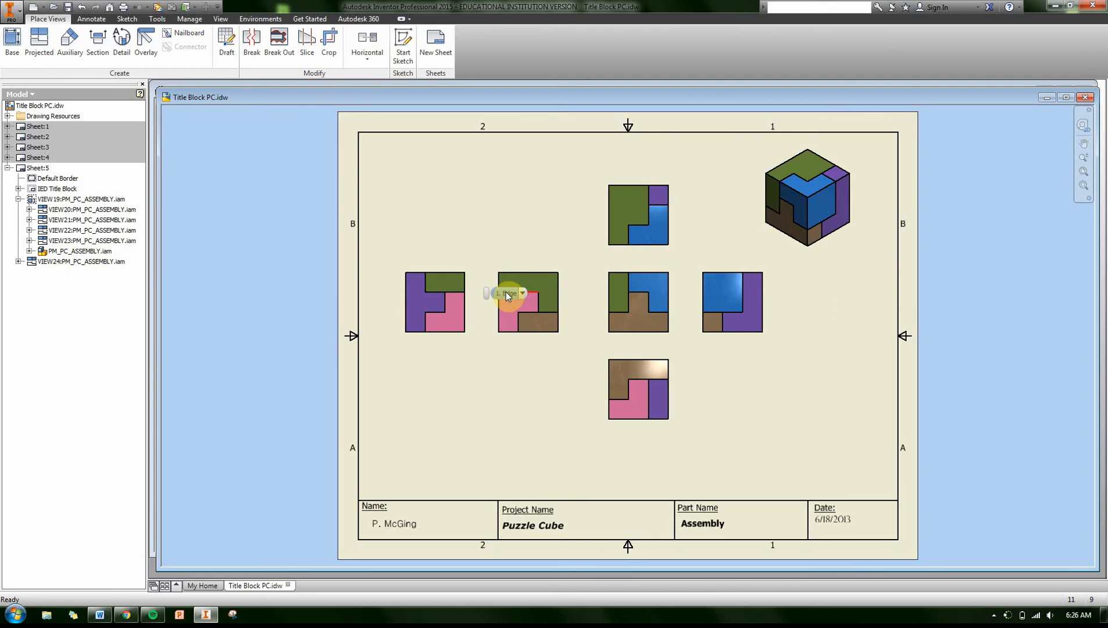
# Step: Set the isometric view's scale to 1:1
pyautogui.doubleClick(750, 232)
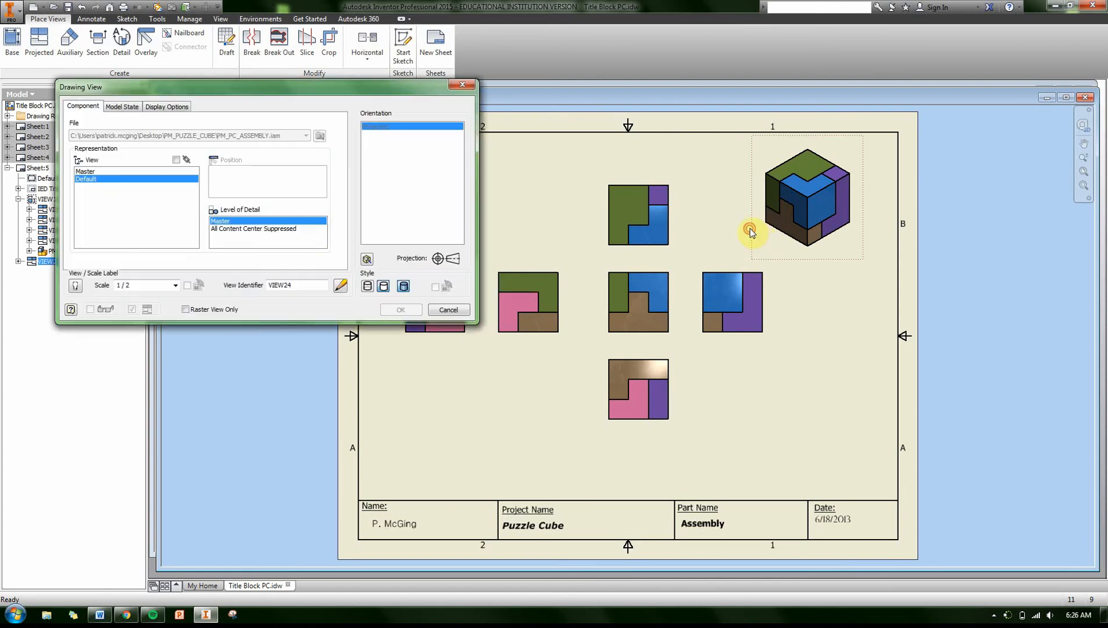
pyautogui.click(175, 285)
pyautogui.click(165, 309)
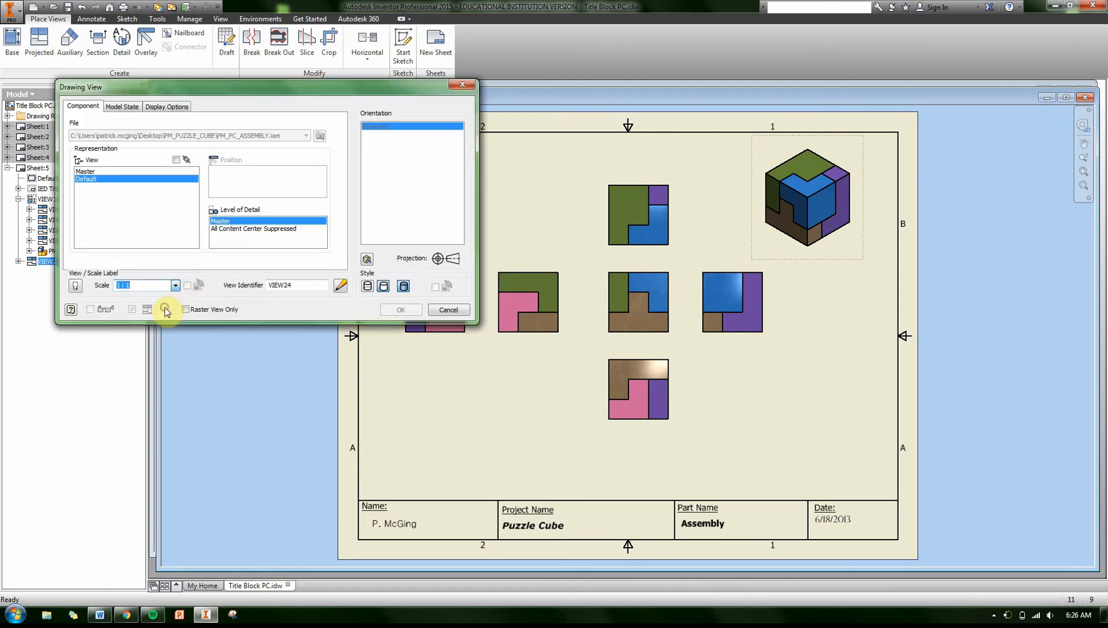
pyautogui.click(400, 310)
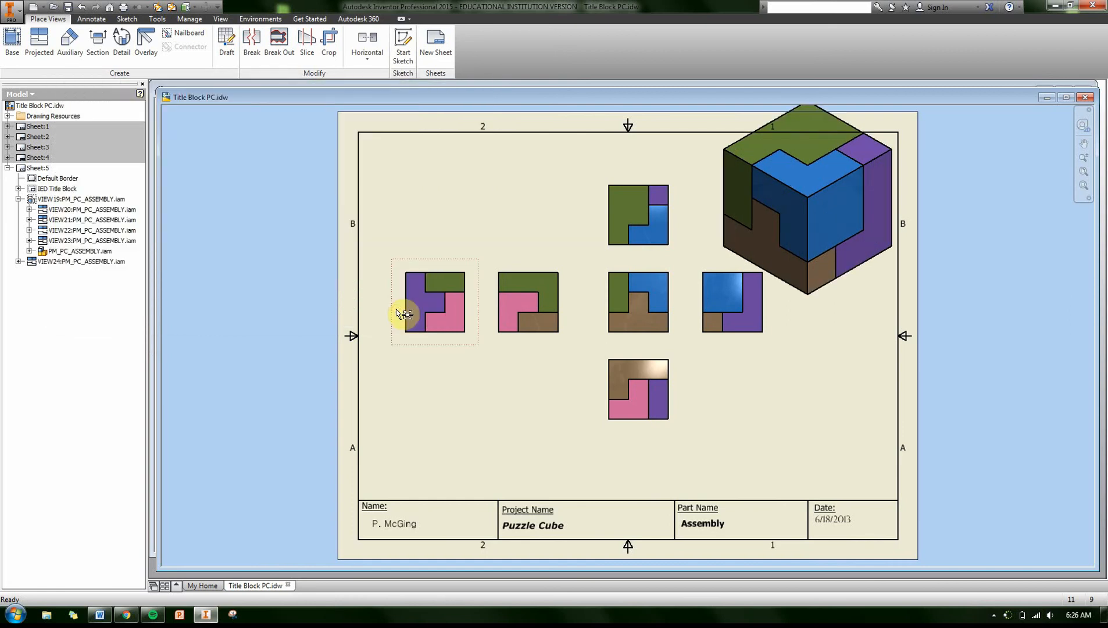
# Step: Set the isometric view's scale to 3/4 and move the view slightly down and right so it fits inside the sheet border
pyautogui.doubleClick(880, 296)
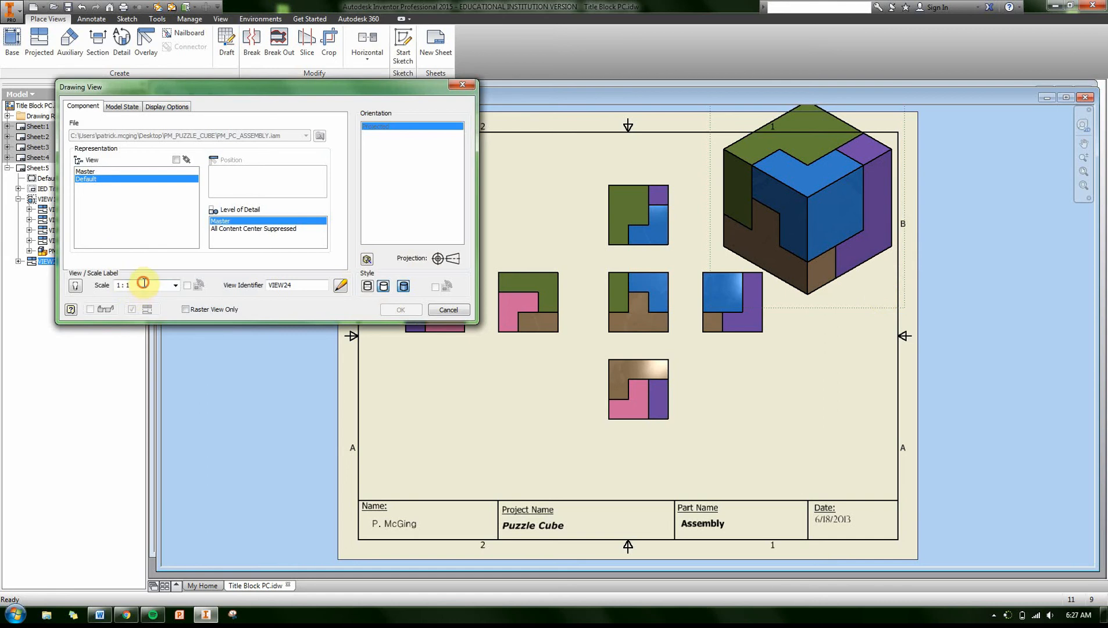
pyautogui.moveTo(143, 286); pyautogui.dragTo(90, 285)
pyautogui.press('BackSpace')
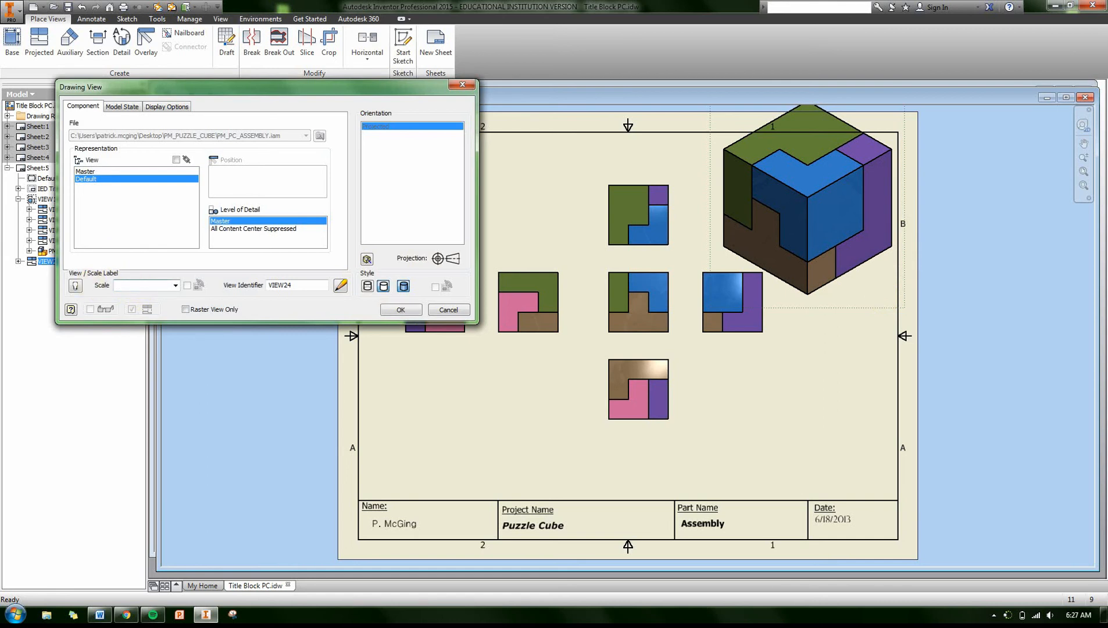
pyautogui.write('1')
pyautogui.press('XF86Calculator')
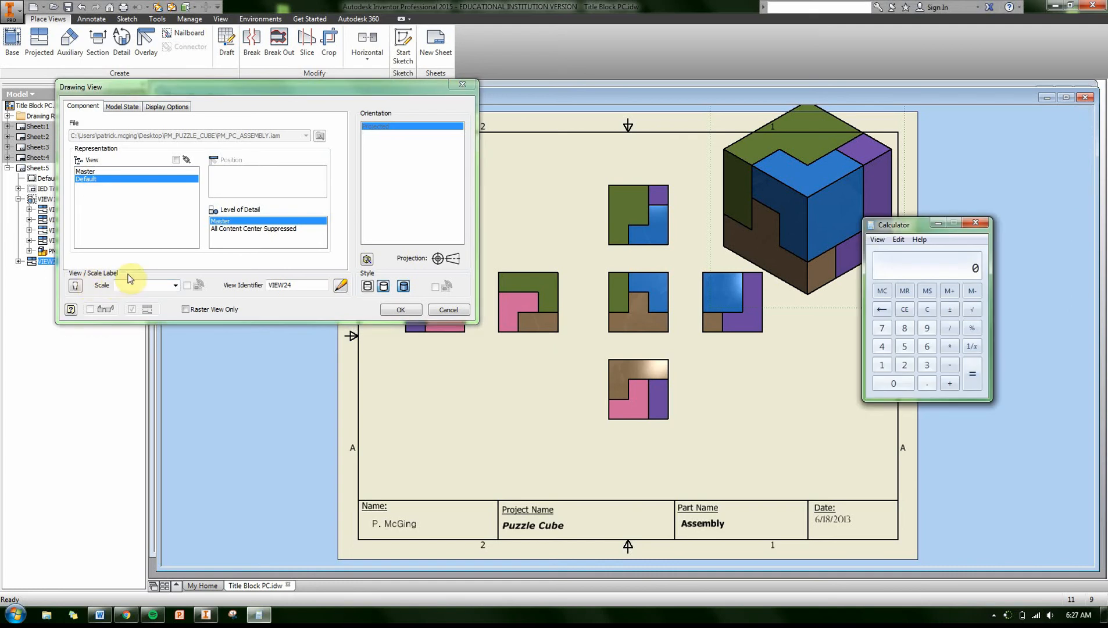
pyautogui.click(323, 84)
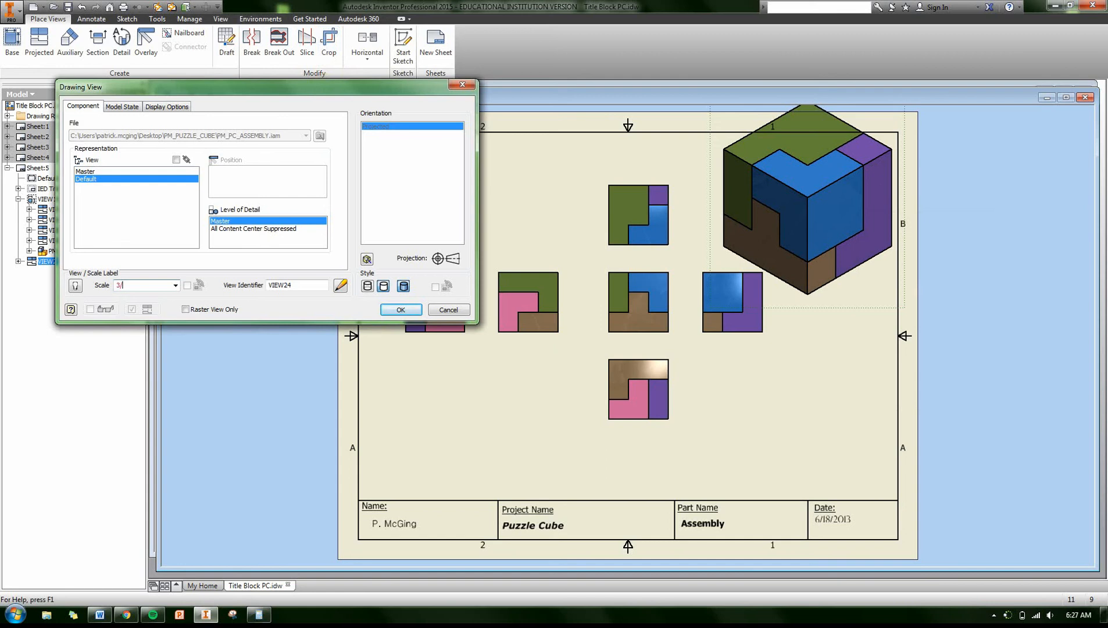
pyautogui.click(392, 311)
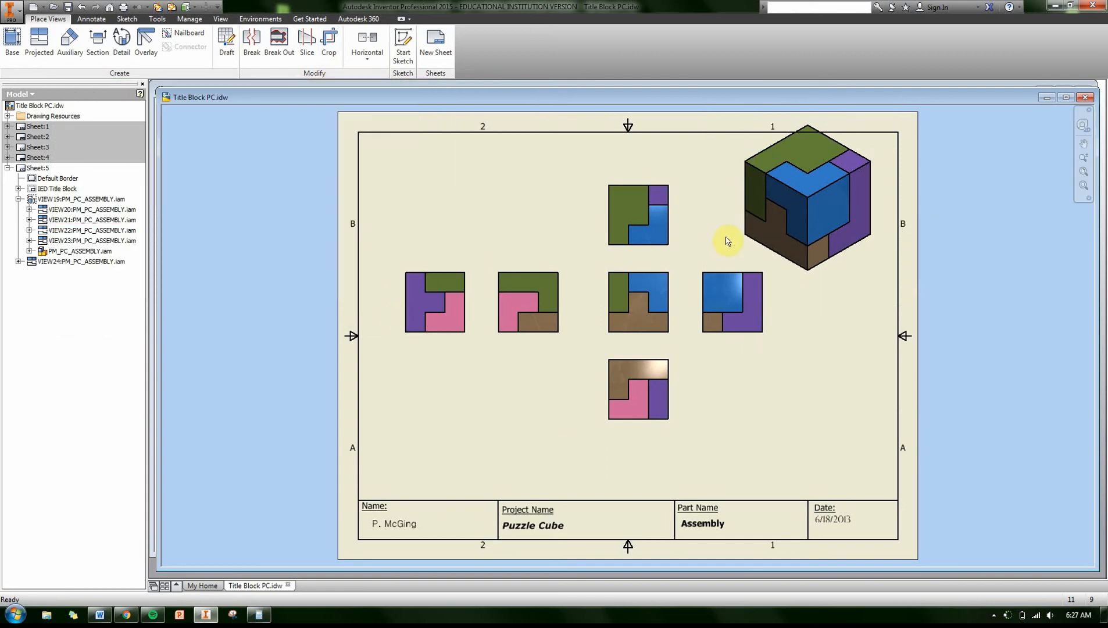
pyautogui.moveTo(731, 224)
pyautogui.mouseDown()
pyautogui.moveTo(738, 212)
pyautogui.moveTo(729, 237)
pyautogui.moveTo(740, 238)
pyautogui.mouseUp()
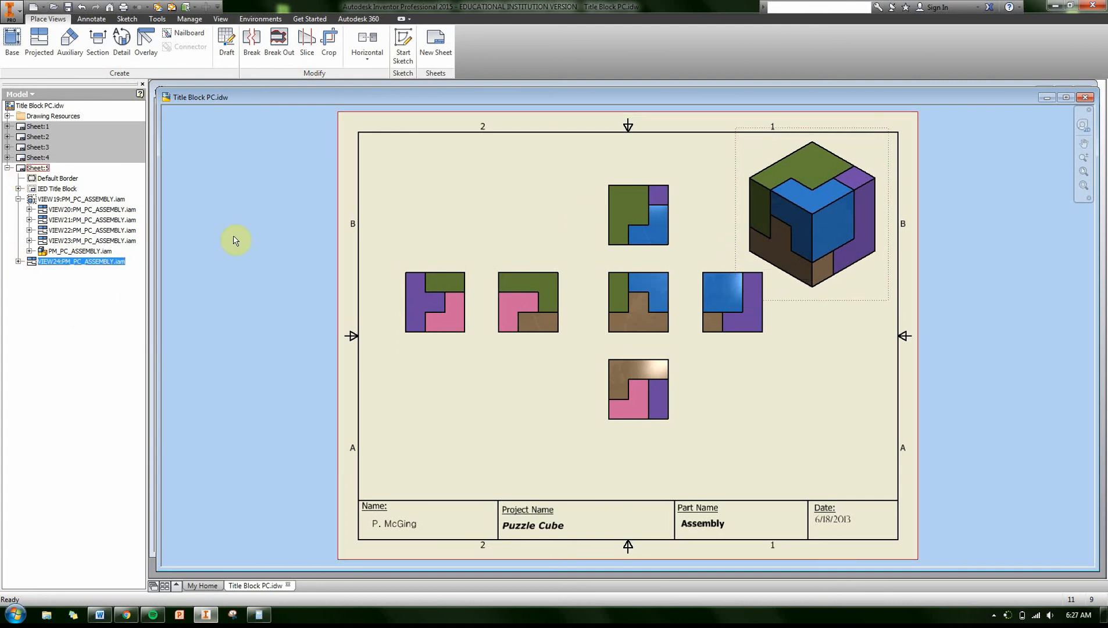
# Step: Add a new sheet with the title block project name Puzzle Cube and part name Exploded View
pyautogui.click(440, 51)
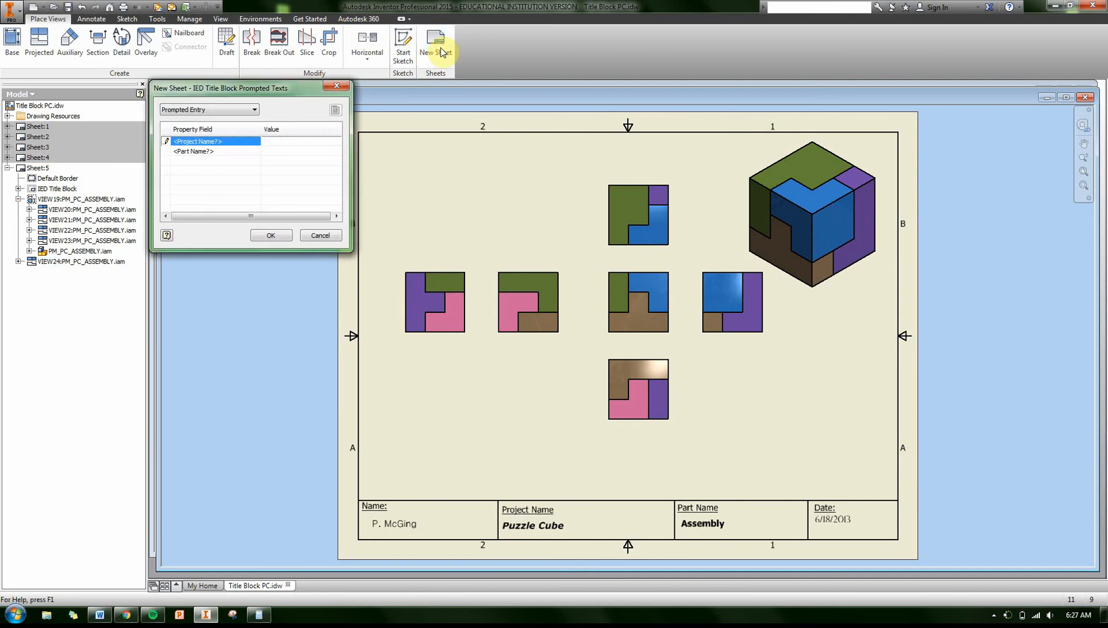
pyautogui.write('Puzzle Cube')
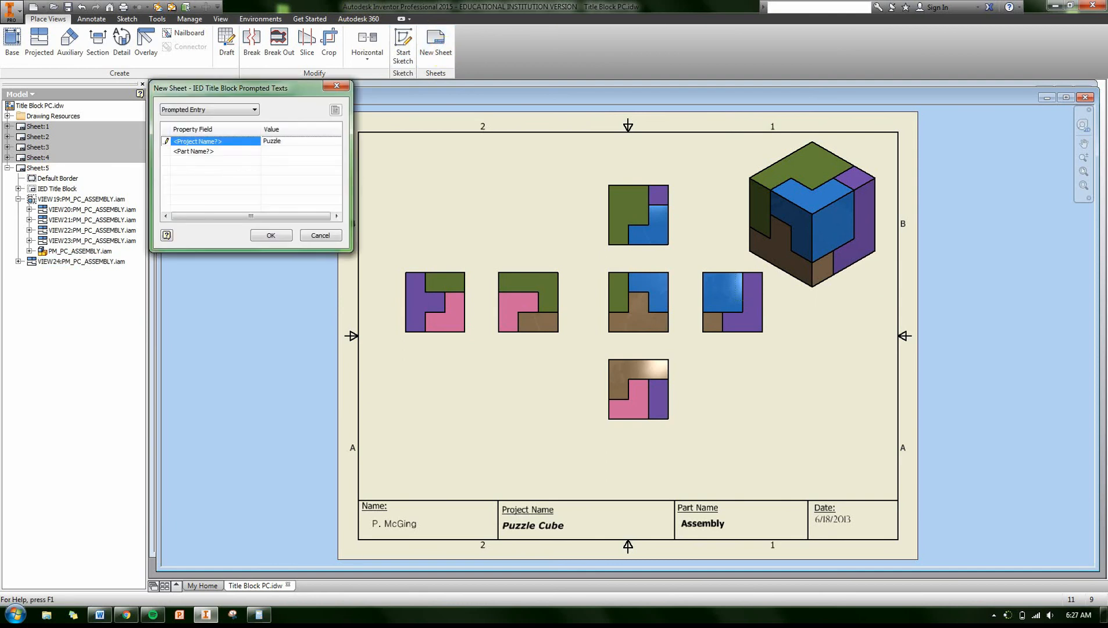
pyautogui.click(295, 152)
pyautogui.write('Exploded View')
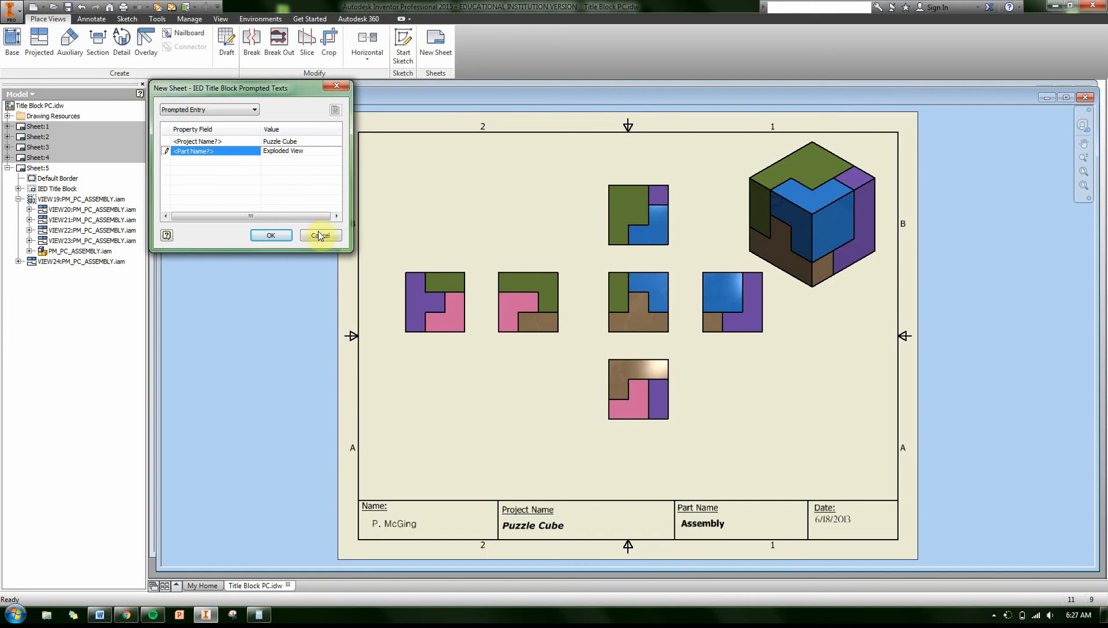
pyautogui.click(268, 235)
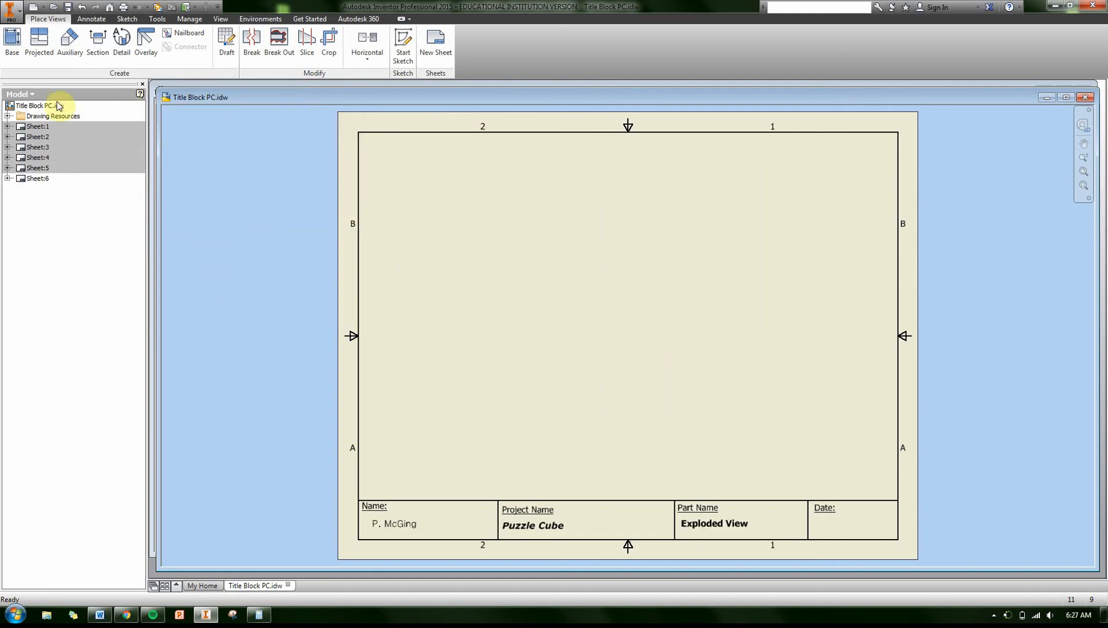
# Step: Start a base view using the presentation file PM_PC_ASSEMBLY_EXPLODE.ipn as its source
pyautogui.click(9, 39)
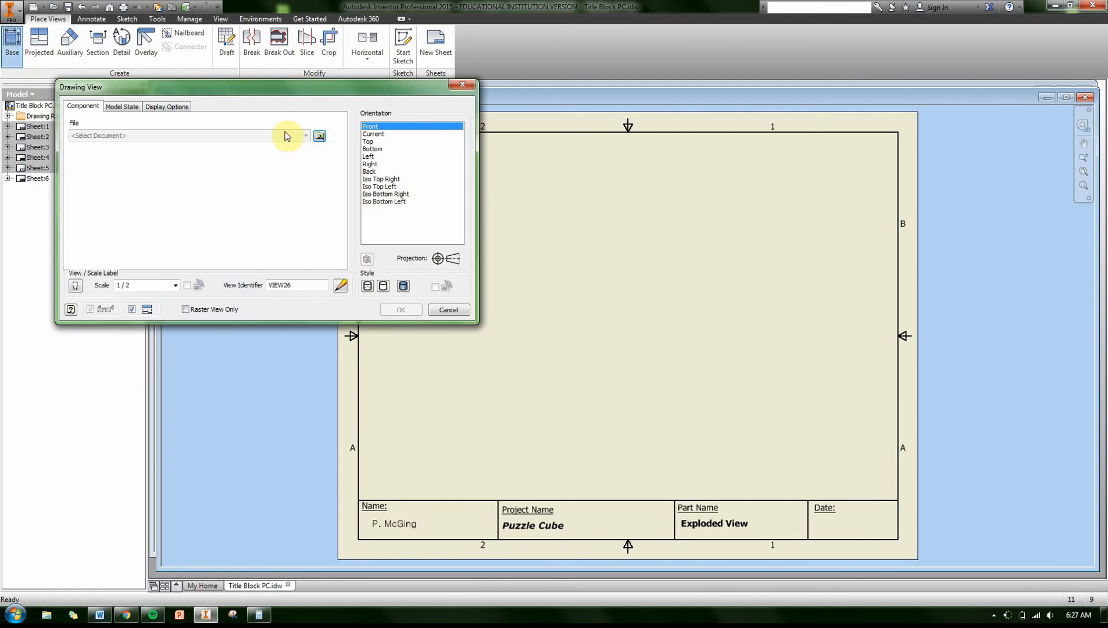
pyautogui.click(317, 133)
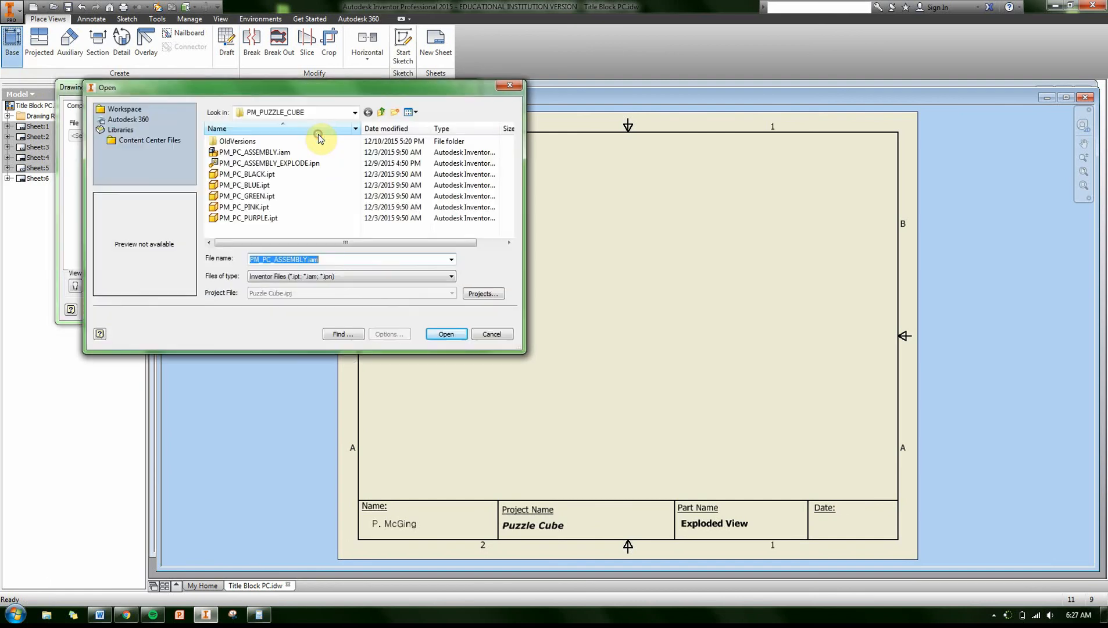
pyautogui.click(317, 163)
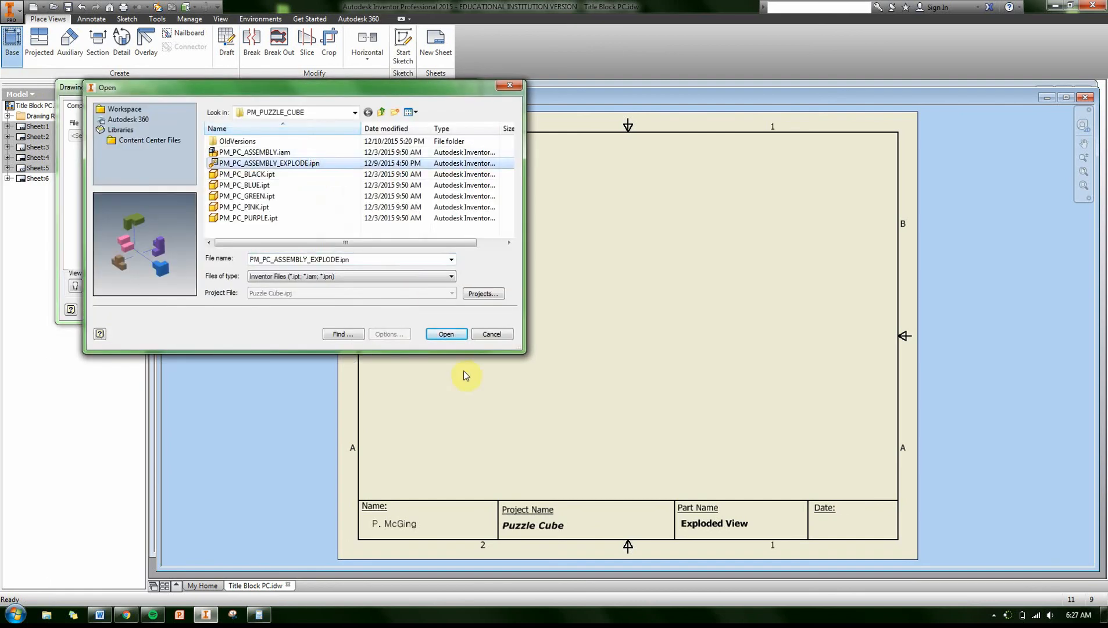
pyautogui.click(446, 335)
pyautogui.click(238, 251)
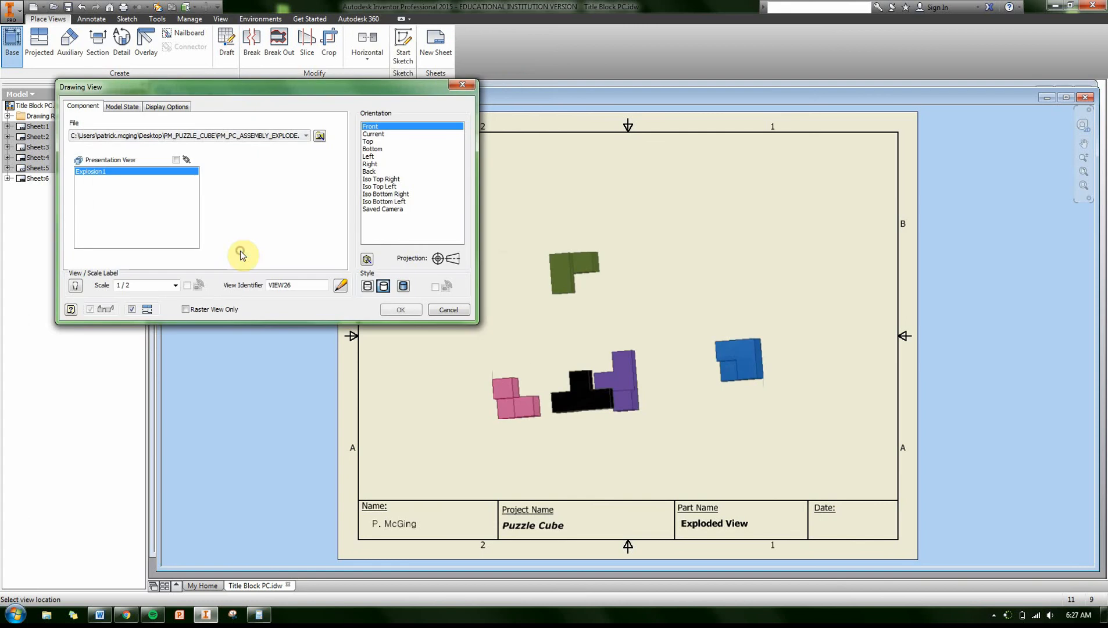
# Step: Set the base view to Iso Top Right at 3/4 scale and place it on the left half of the sheet
pyautogui.click(383, 179)
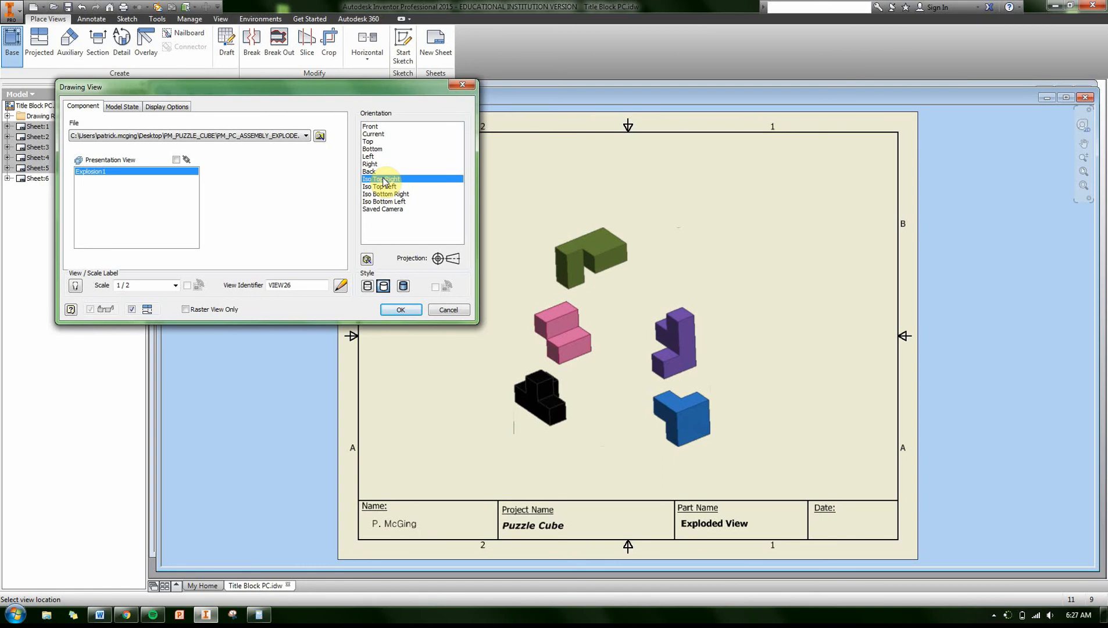
pyautogui.click(145, 285)
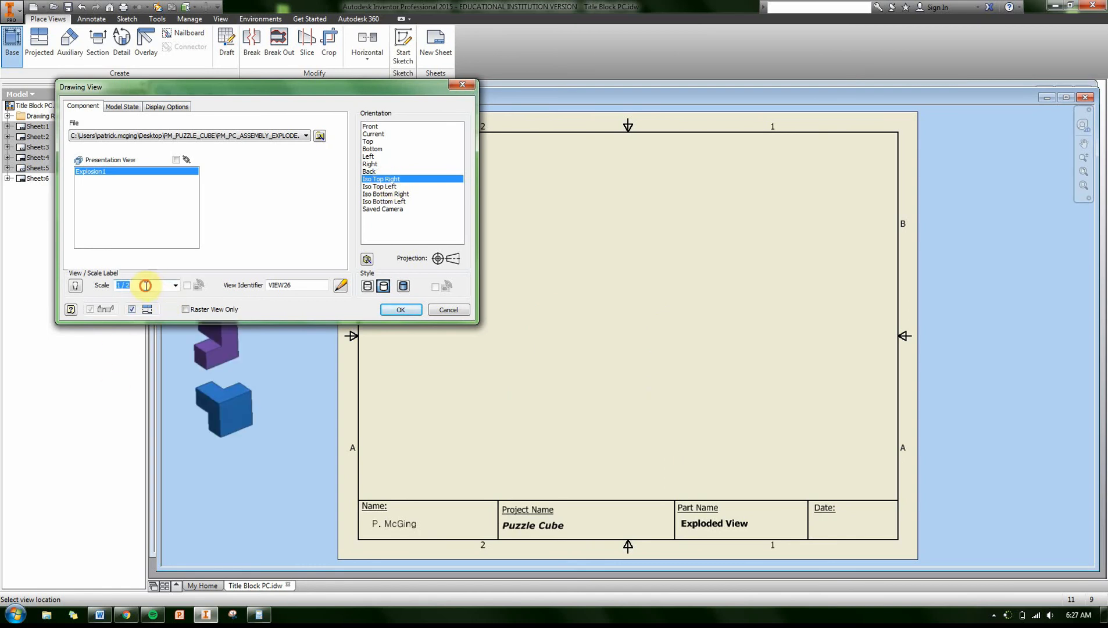
pyautogui.write('3/4')
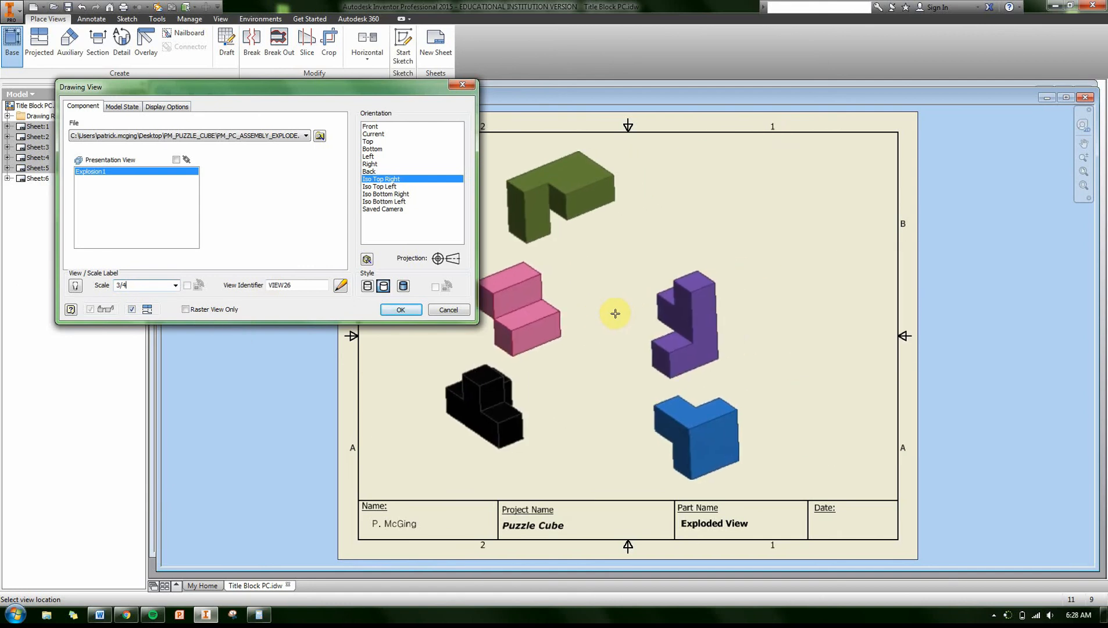
pyautogui.click(556, 315)
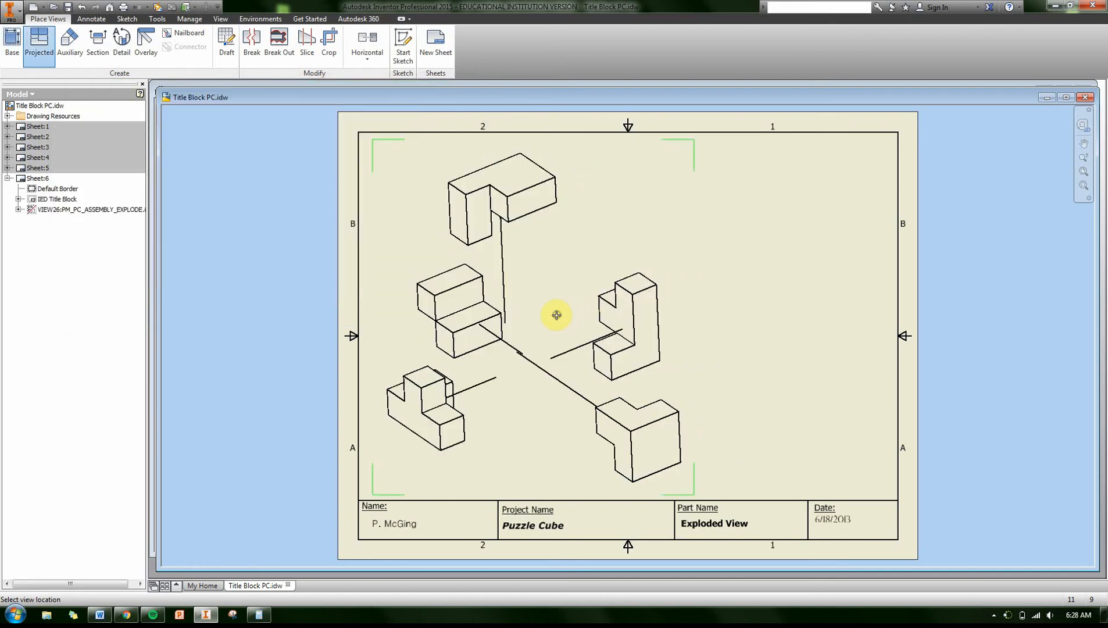
pyautogui.rightClick(319, 302)
pyautogui.click(359, 303)
# Step: Change the exploded view's display style to shaded
pyautogui.doubleClick(496, 407)
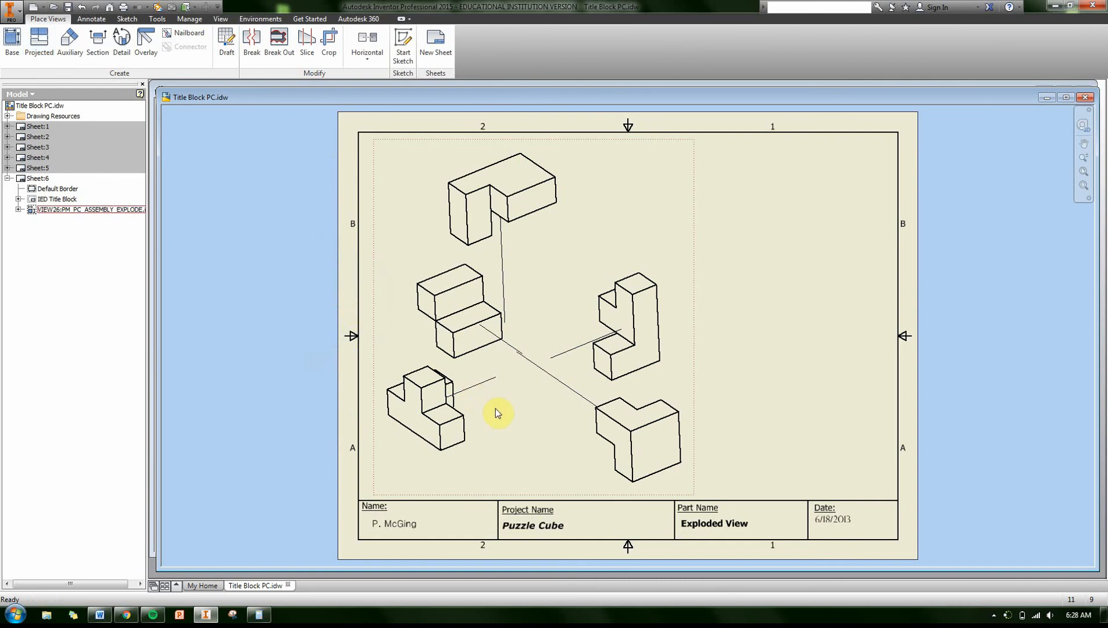
pyautogui.click(403, 287)
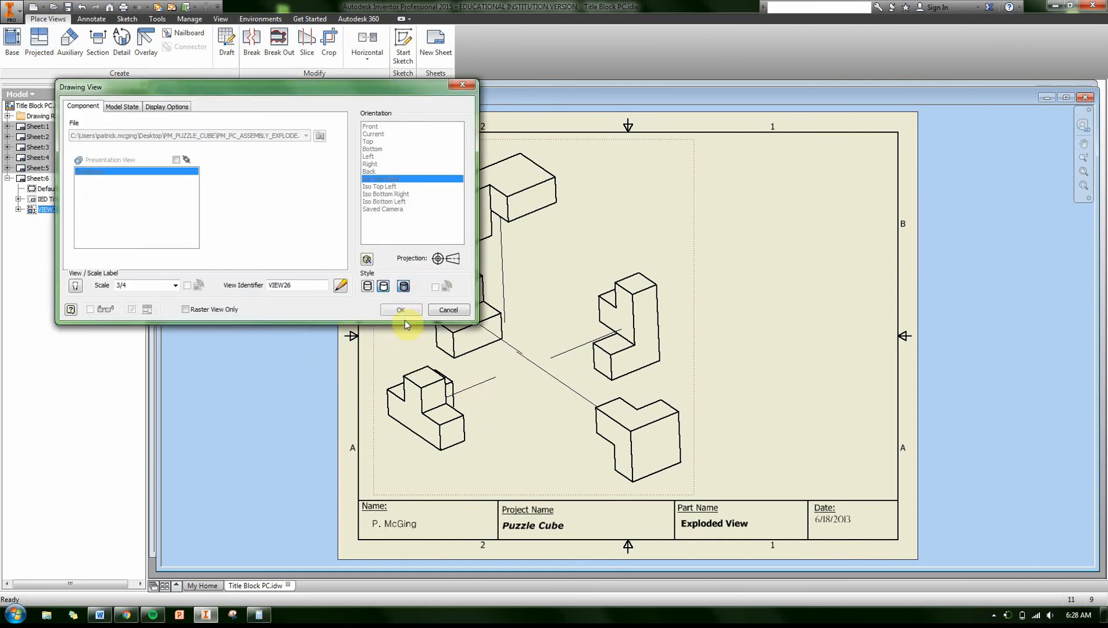
pyautogui.click(404, 311)
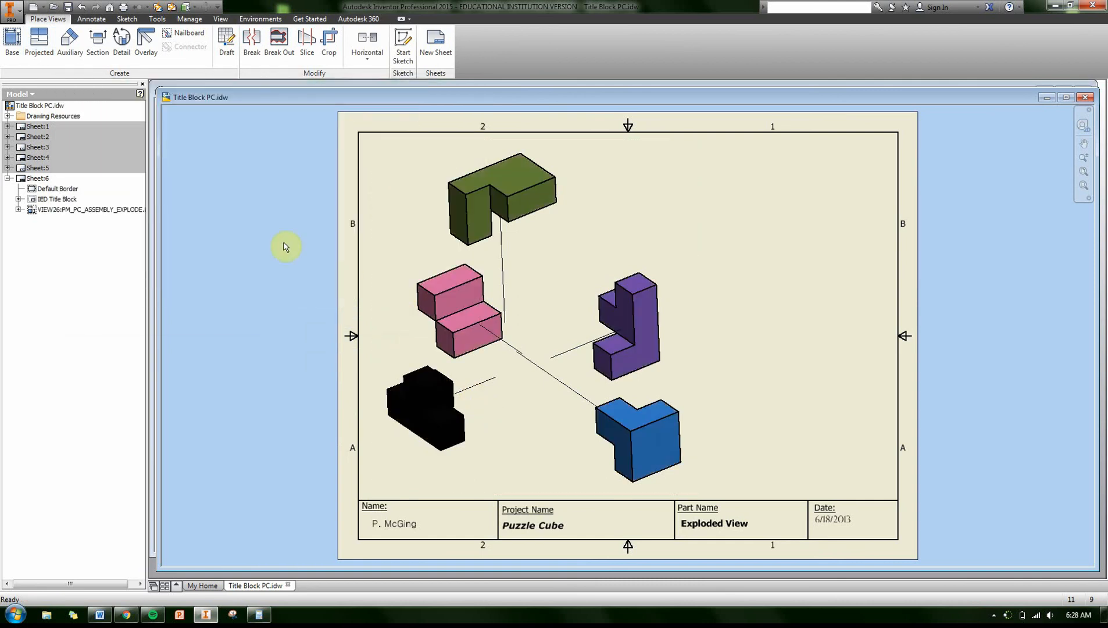
# Step: Insert a parts list sourced from PM_PC_ASSEMBLY.iam, anchored at the upper right corner of the sheet border
pyautogui.click(91, 19)
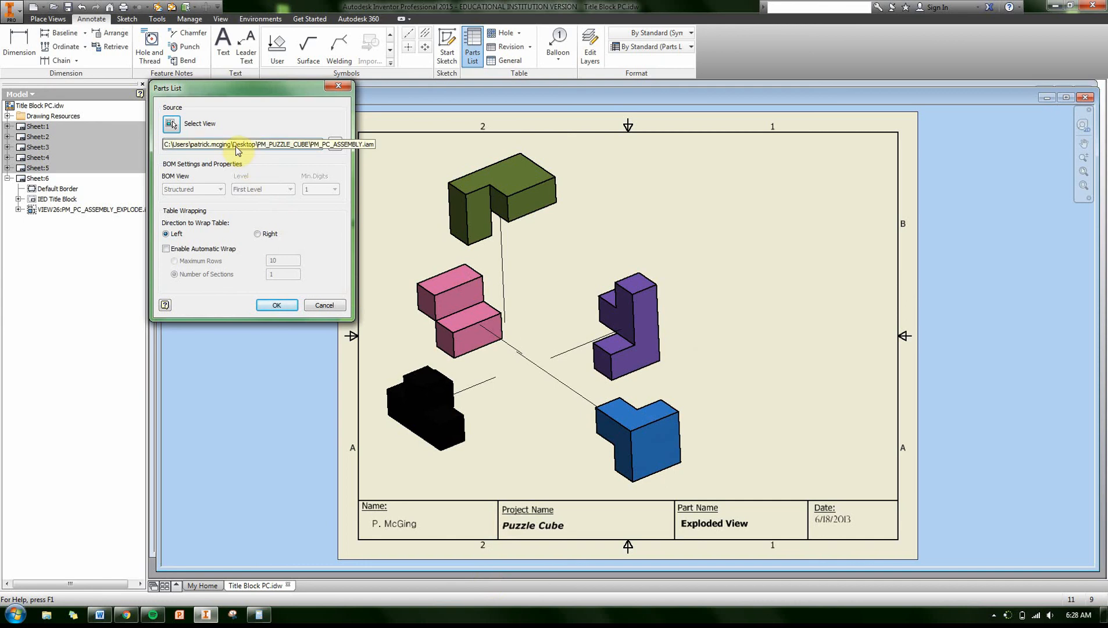
pyautogui.click(277, 305)
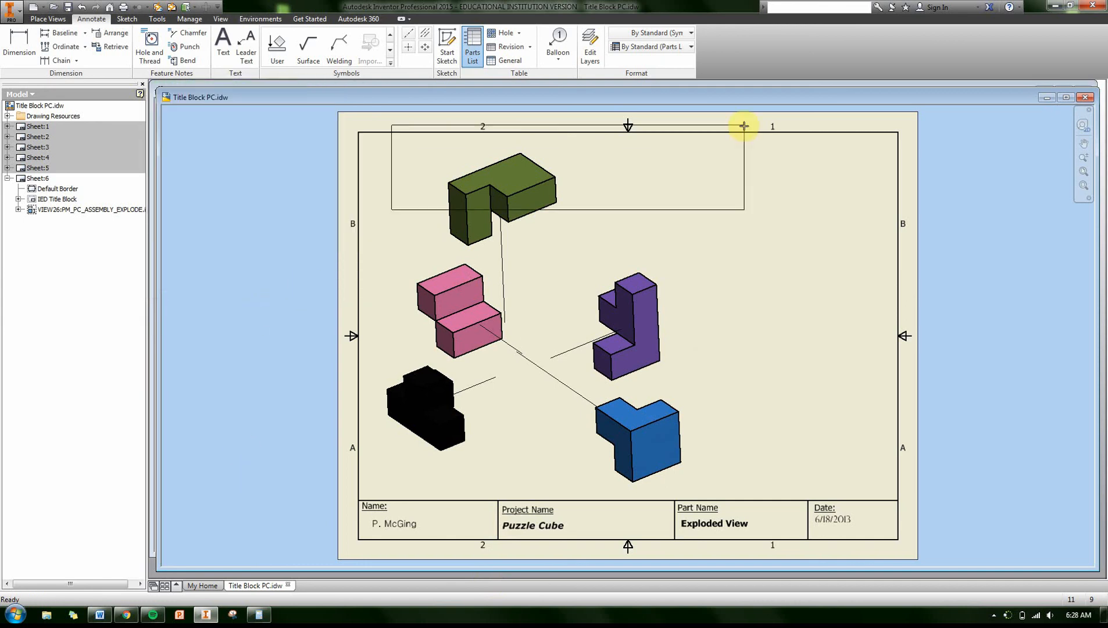
pyautogui.click(900, 134)
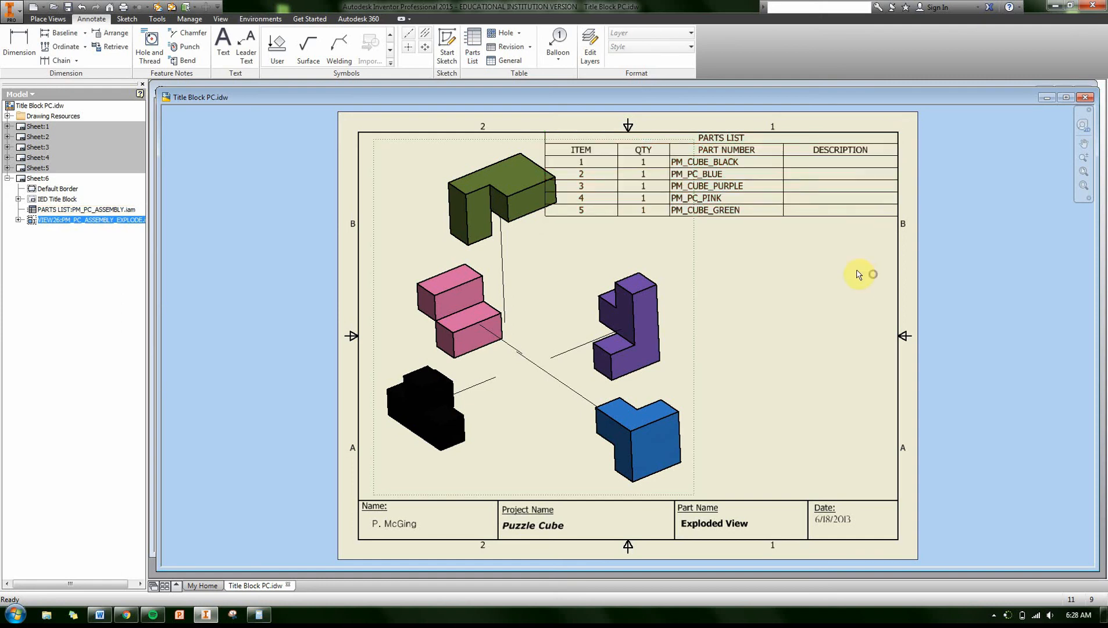
# Step: Open the parts list for editing and remove the DESCRIPTION and PART NUMBER columns from its selected properties
pyautogui.moveTo(872, 274); pyautogui.dragTo(786, 196)
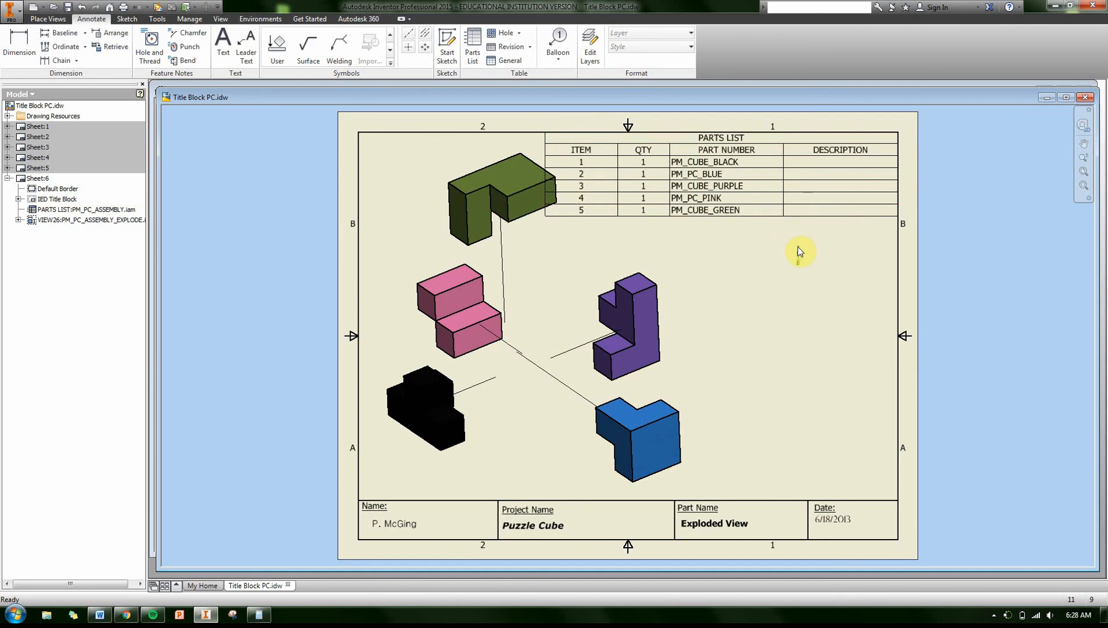
pyautogui.moveTo(798, 252); pyautogui.dragTo(777, 184)
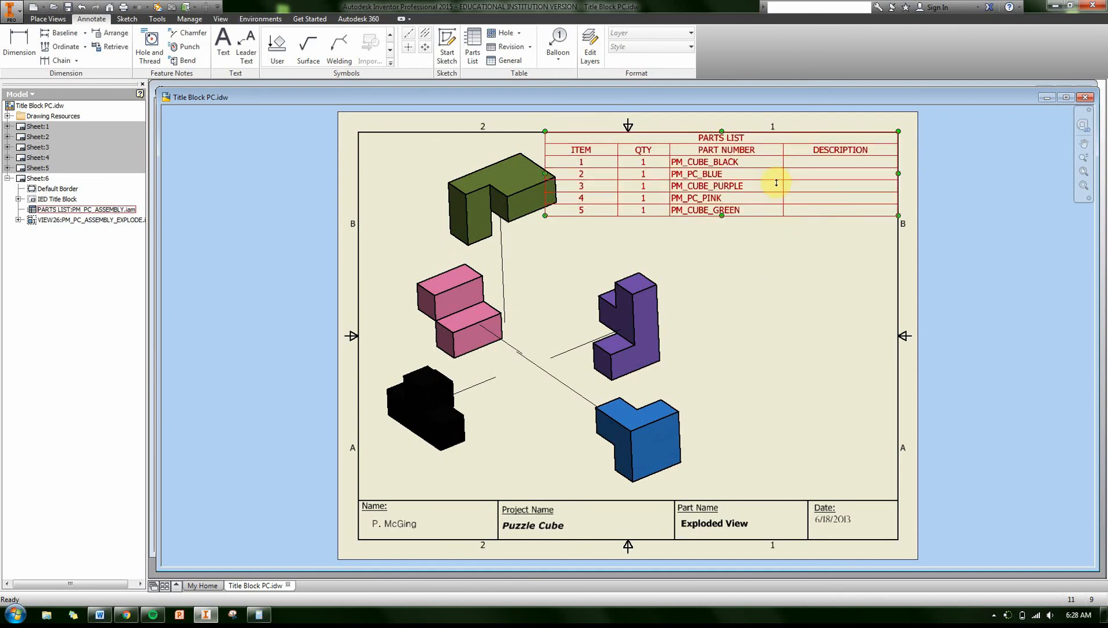
pyautogui.doubleClick(776, 182)
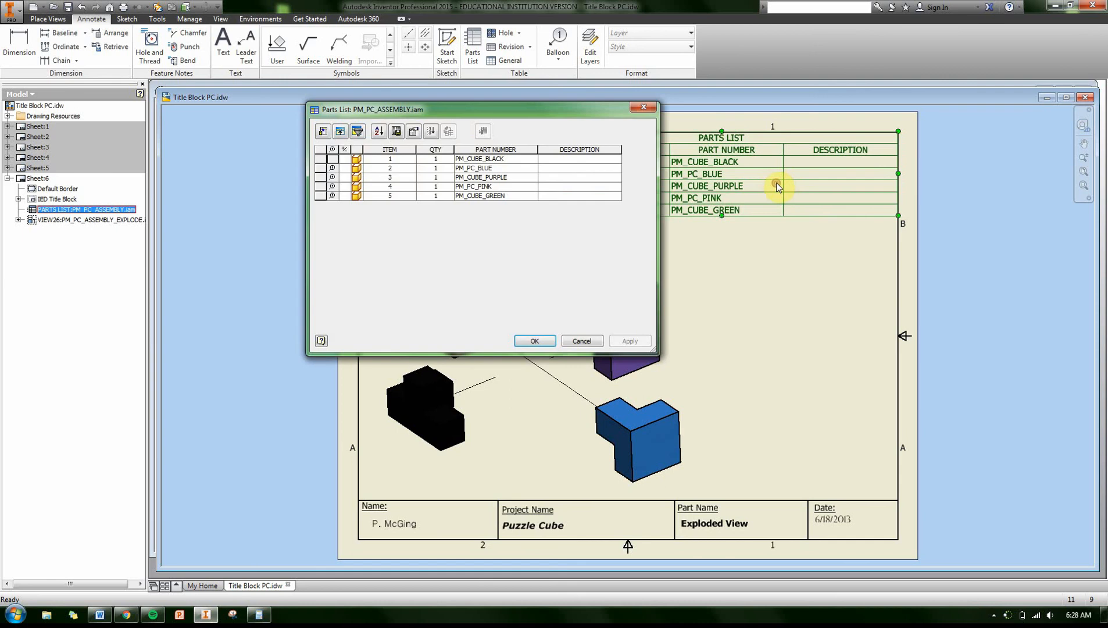
pyautogui.click(323, 131)
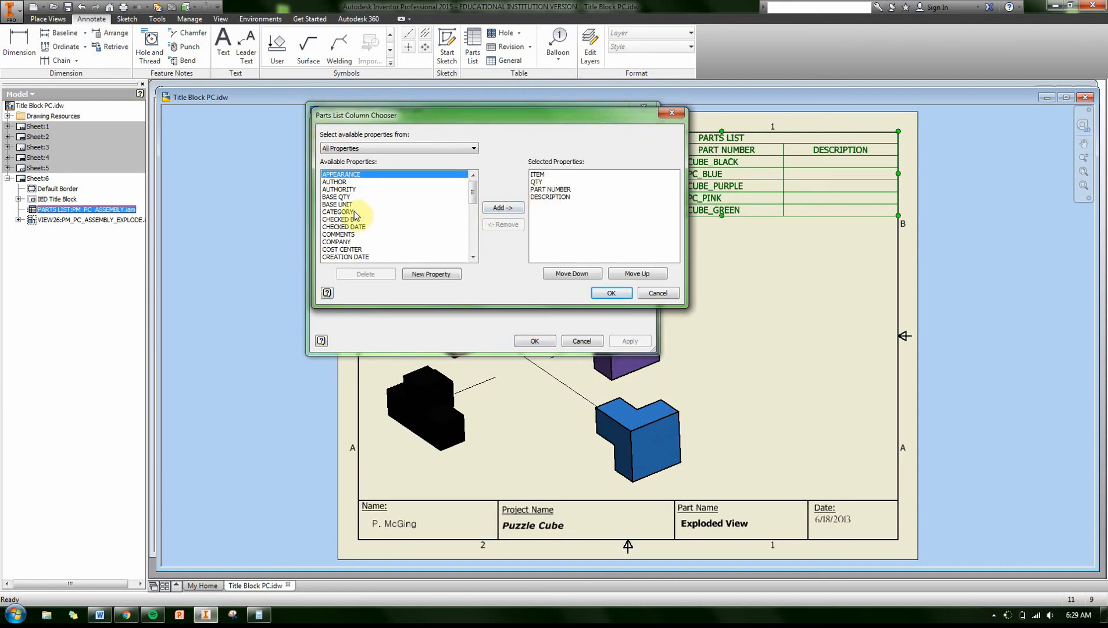
pyautogui.click(552, 196)
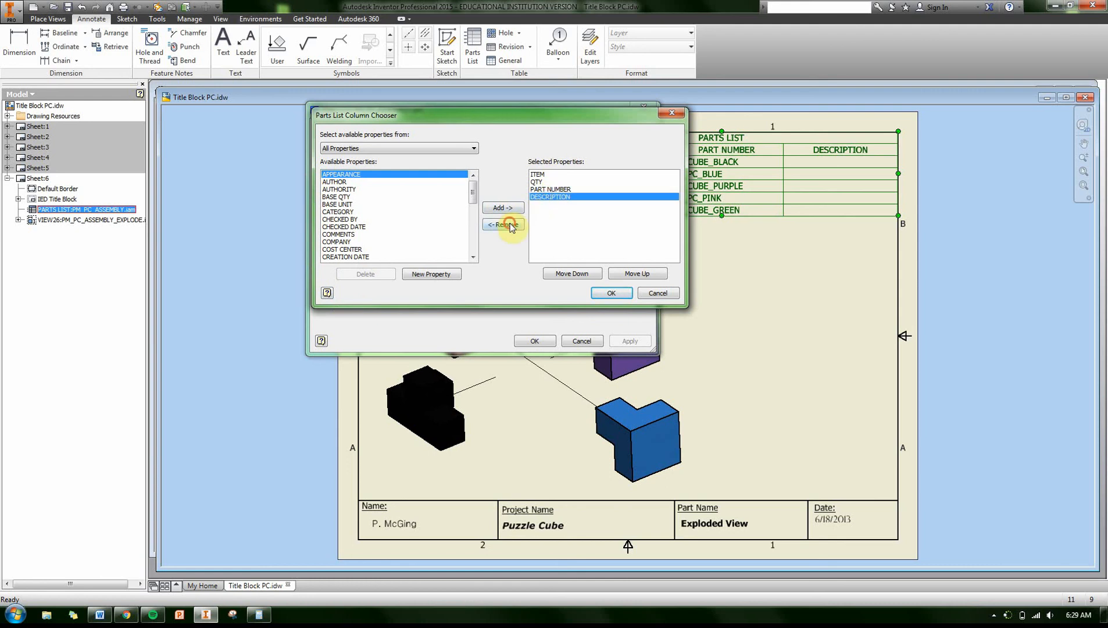
pyautogui.click(503, 224)
pyautogui.click(503, 225)
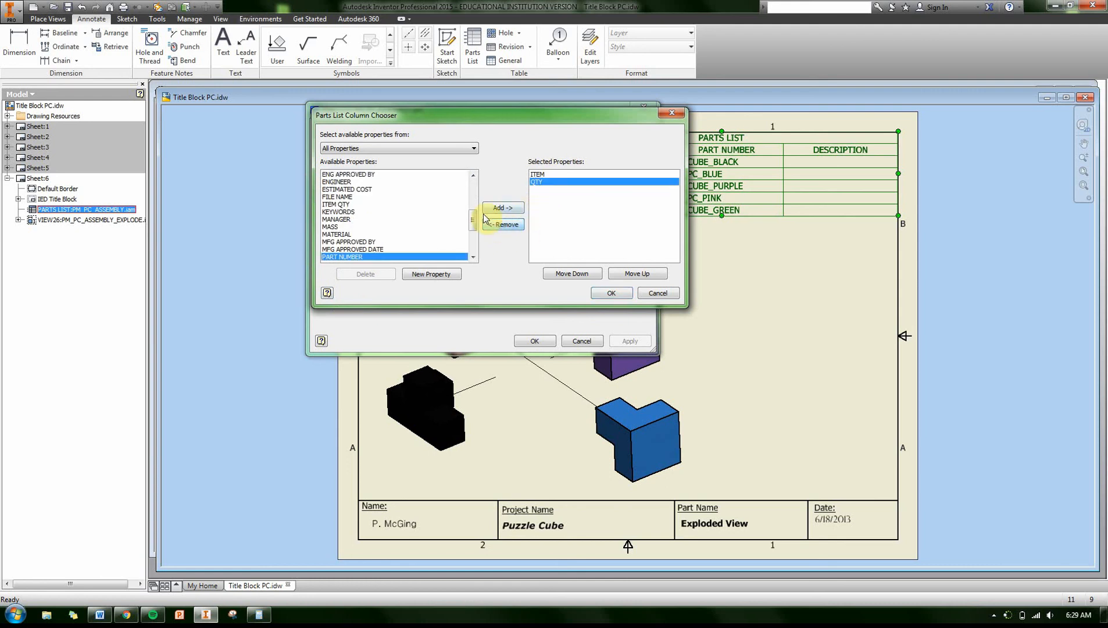
# Step: Add a MATERIAL column to the parts list and widen it so each material name fits on one line
pyautogui.click(366, 235)
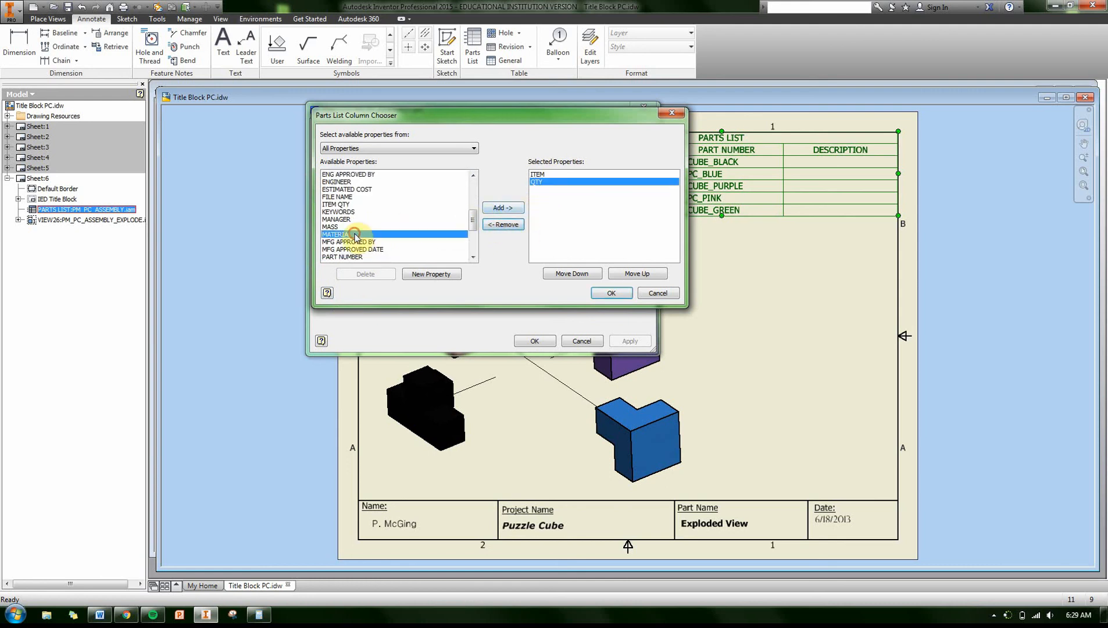
pyautogui.click(492, 207)
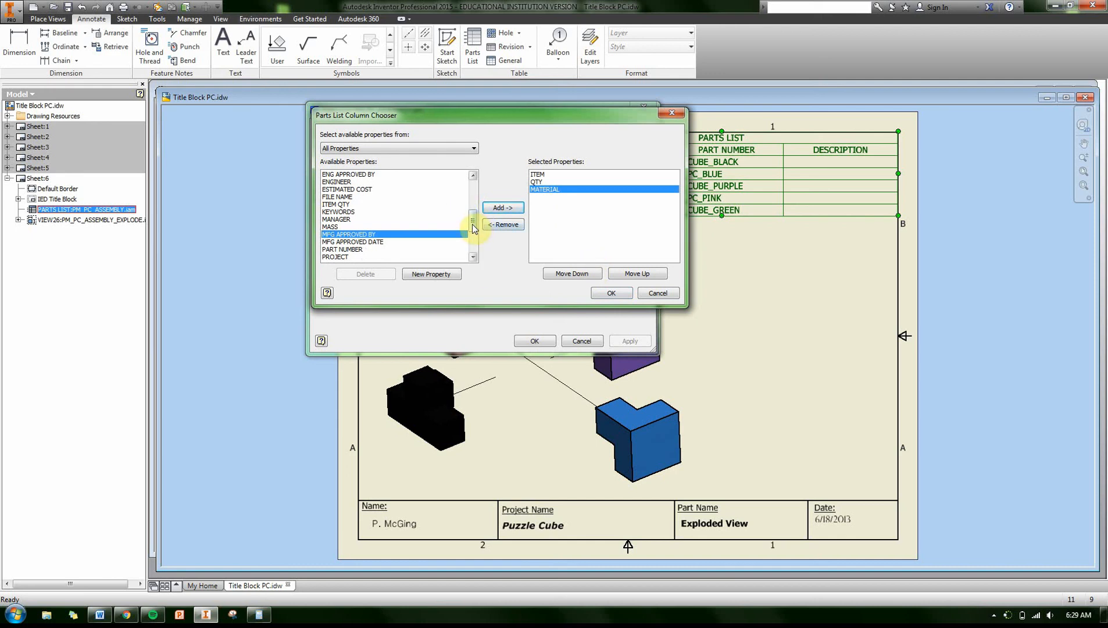
pyautogui.moveTo(473, 226); pyautogui.dragTo(473, 232)
pyautogui.click(368, 241)
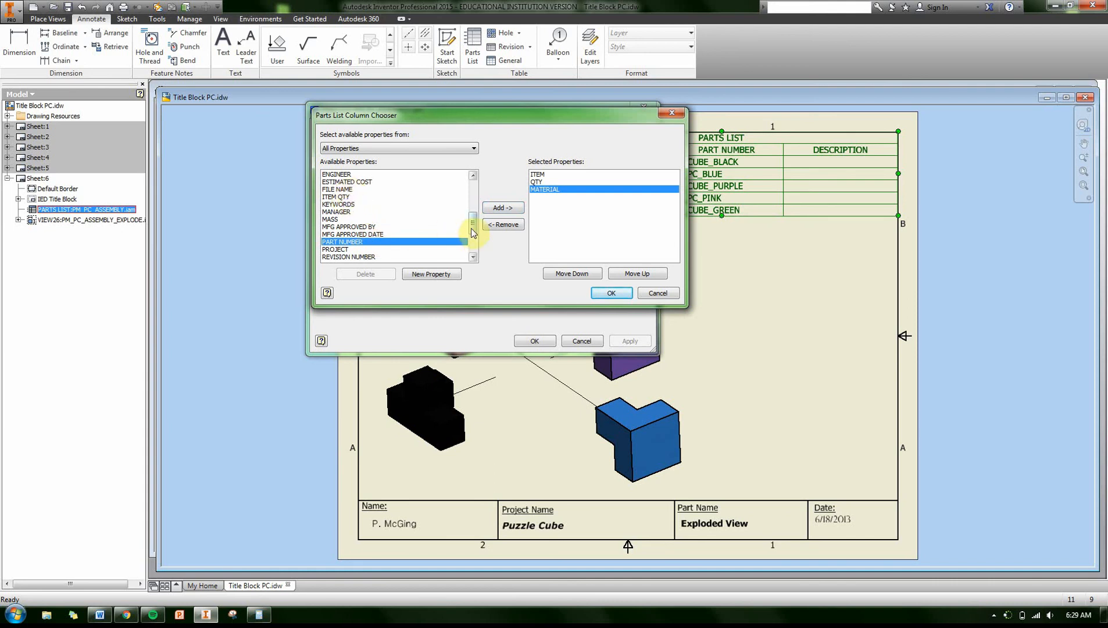
pyautogui.moveTo(472, 229); pyautogui.dragTo(468, 255)
pyautogui.click(338, 249)
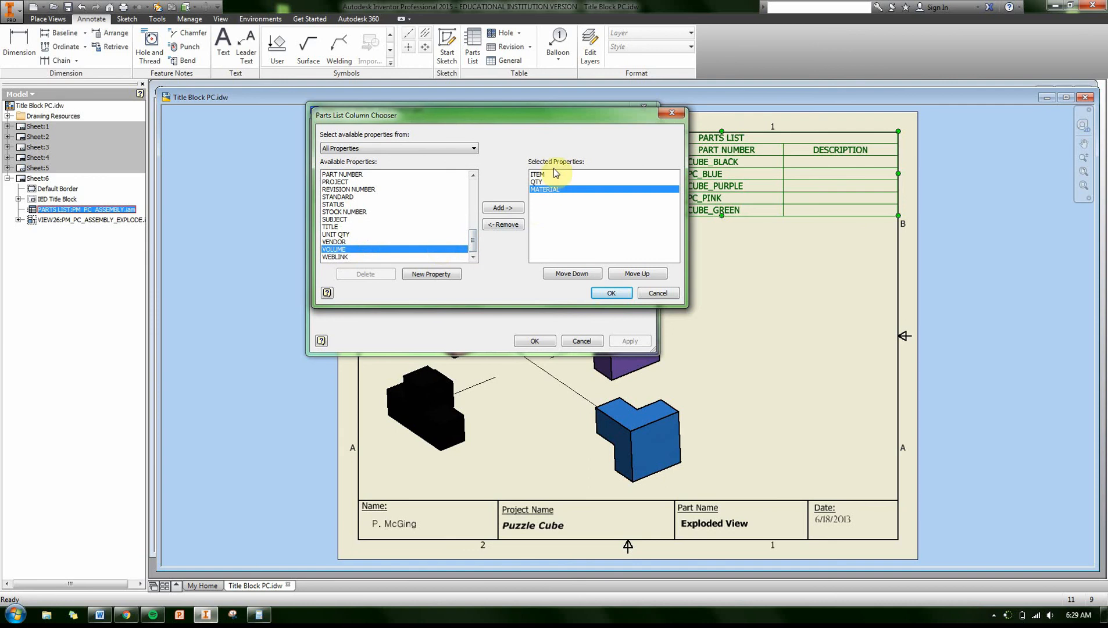
pyautogui.click(611, 293)
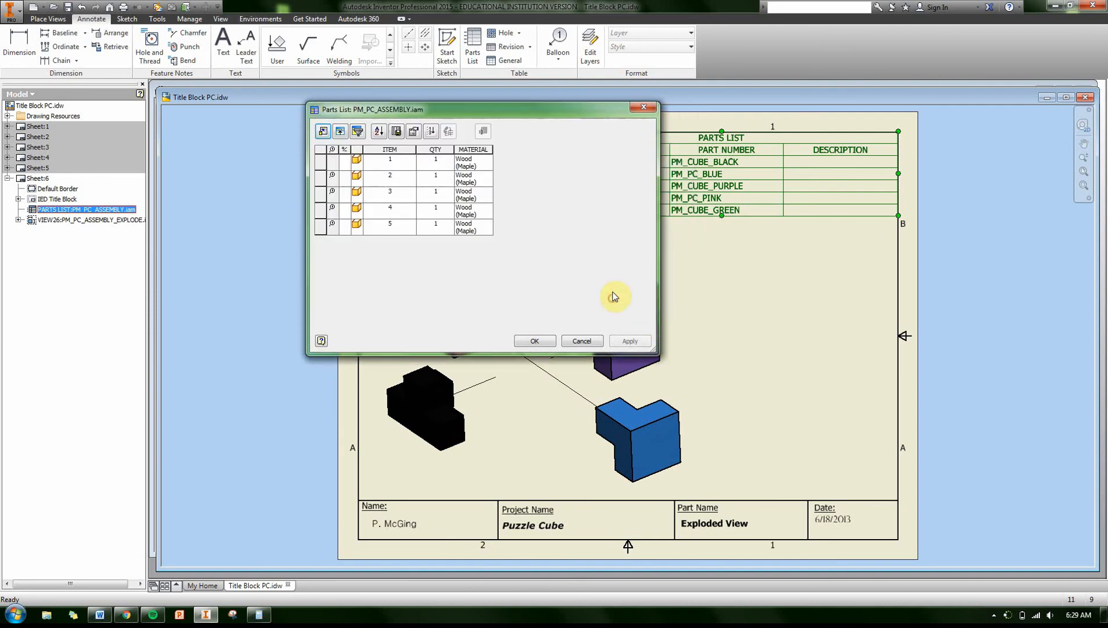
pyautogui.click(533, 340)
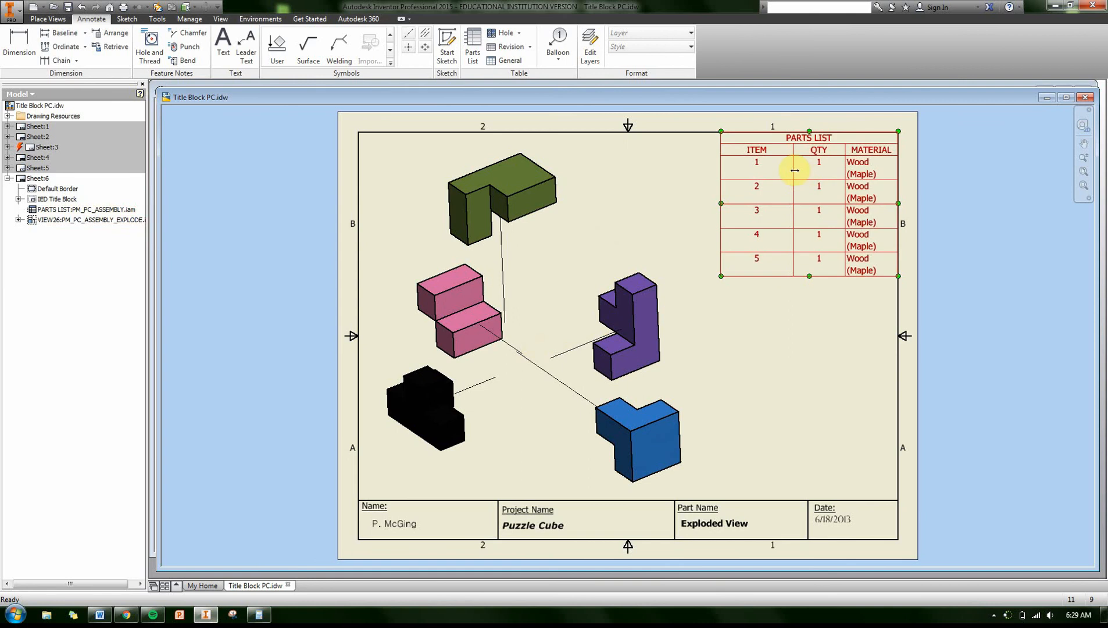
pyautogui.moveTo(842, 167); pyautogui.dragTo(820, 163)
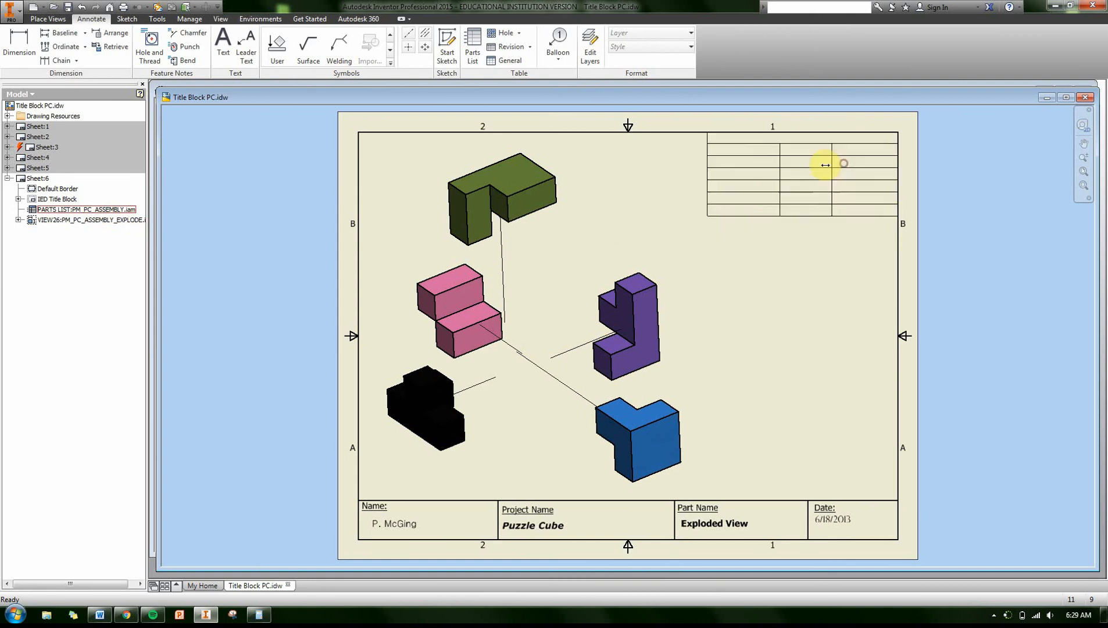
pyautogui.click(829, 268)
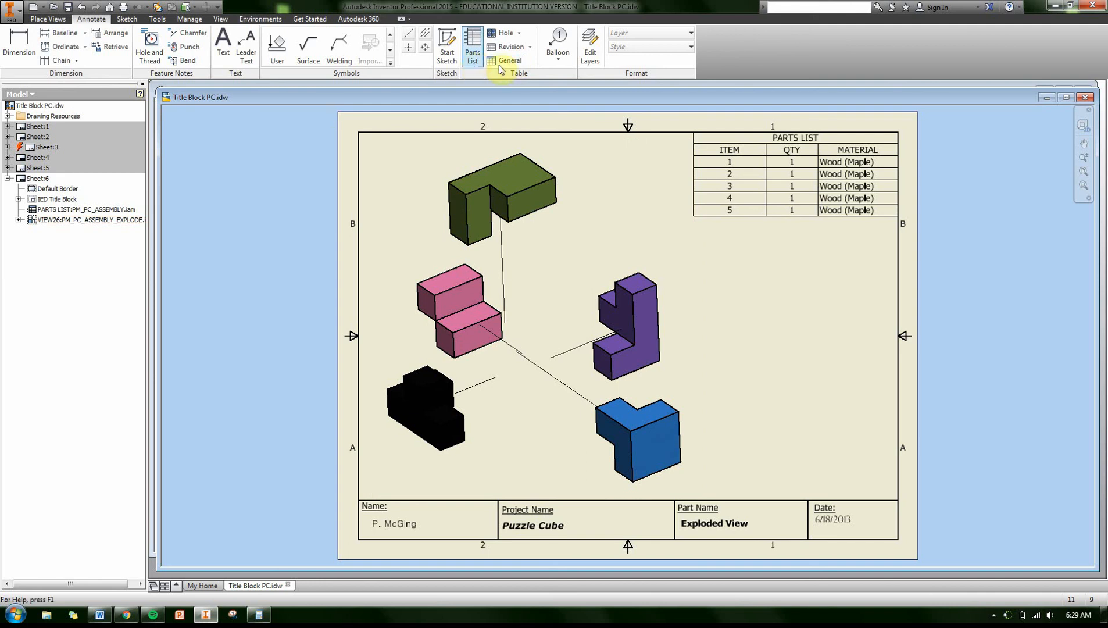
# Step: Attach item balloons to the green part and the purple part, placing each to the right of its part with a straight leader
pyautogui.click(560, 53)
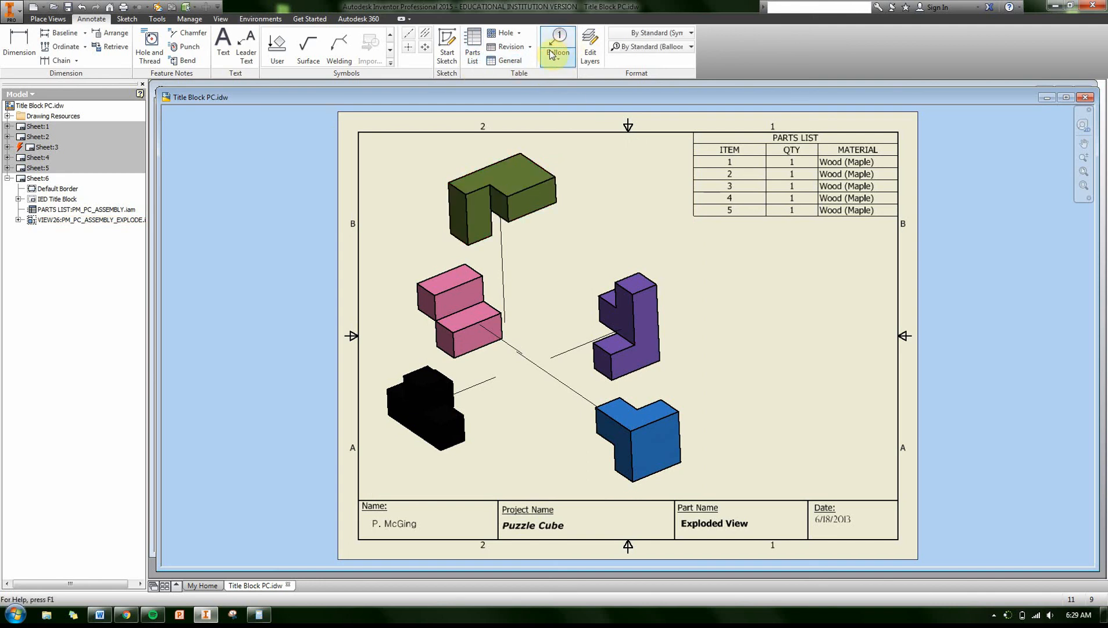
pyautogui.click(545, 172)
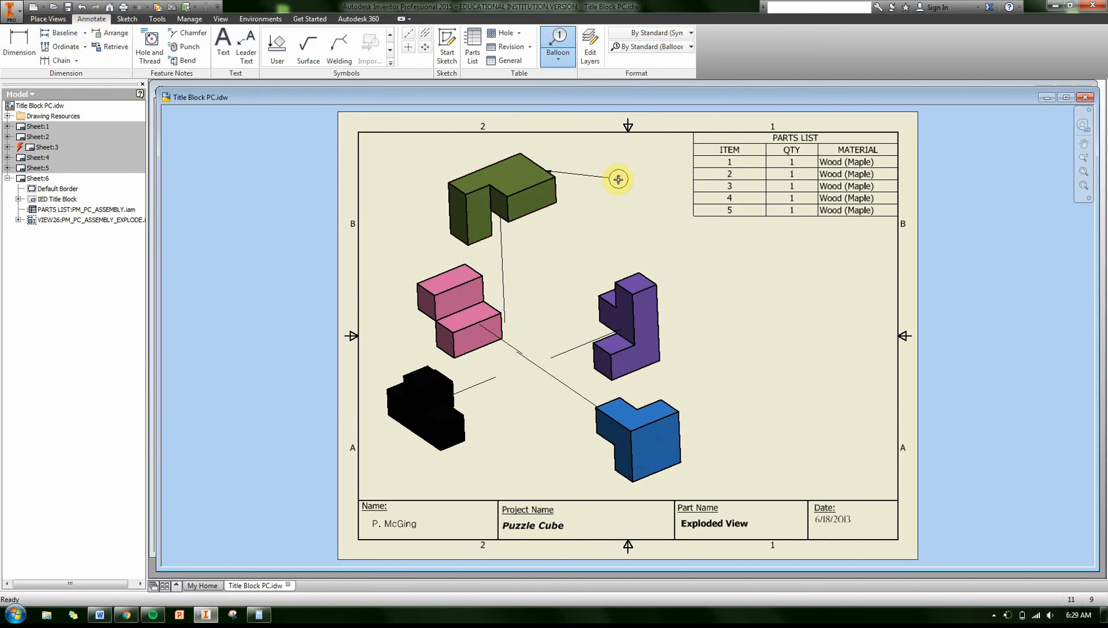
pyautogui.click(618, 179)
pyautogui.rightClick(618, 179)
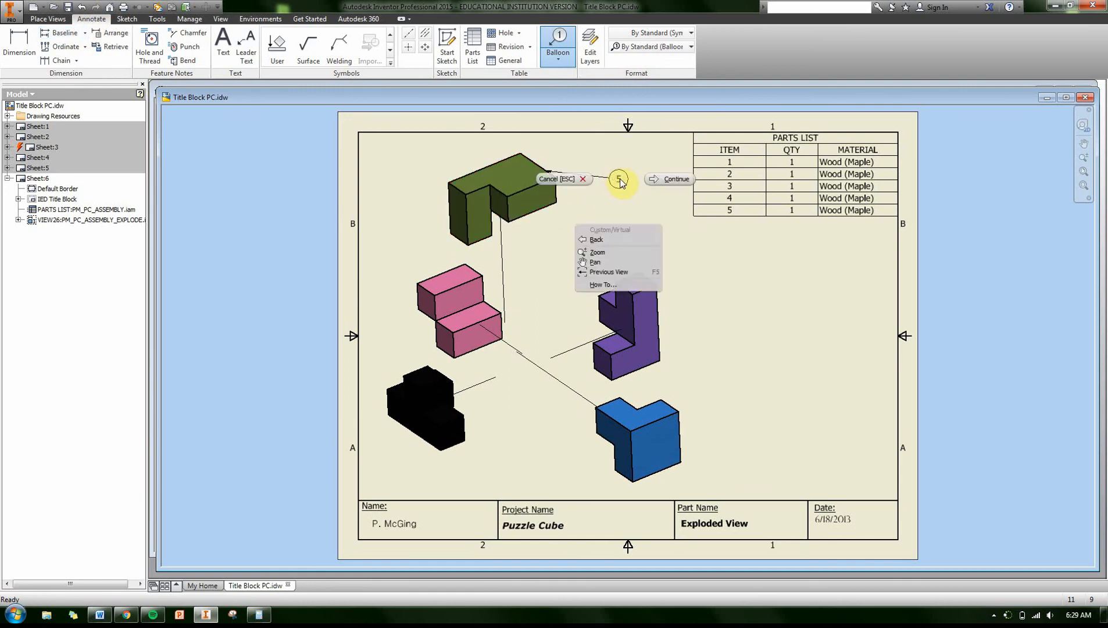
pyautogui.click(658, 175)
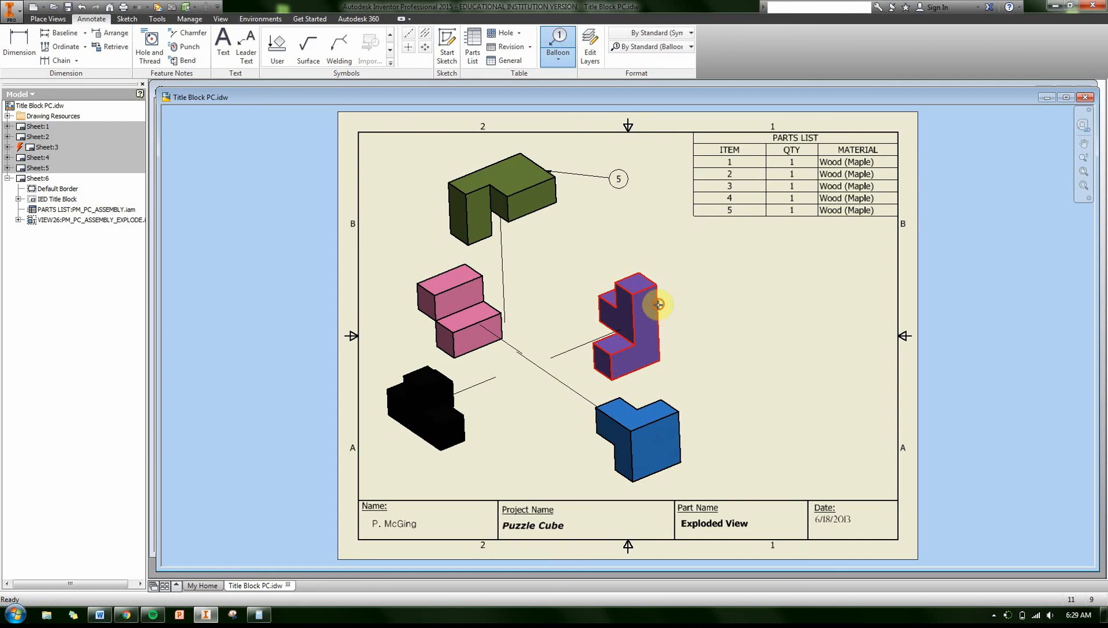
pyautogui.click(659, 302)
pyautogui.click(710, 290)
pyautogui.rightClick(709, 291)
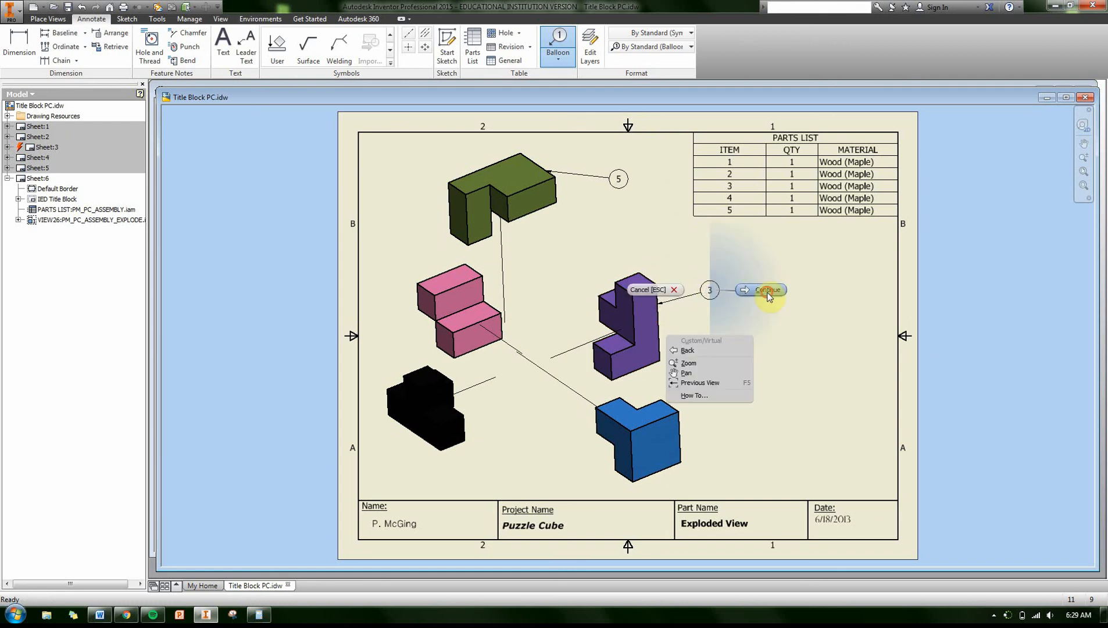
pyautogui.click(769, 293)
# Step: Attach an item balloon to the blue part using a zigzag leader with several bends, ending to the upper right of the part
pyautogui.click(684, 433)
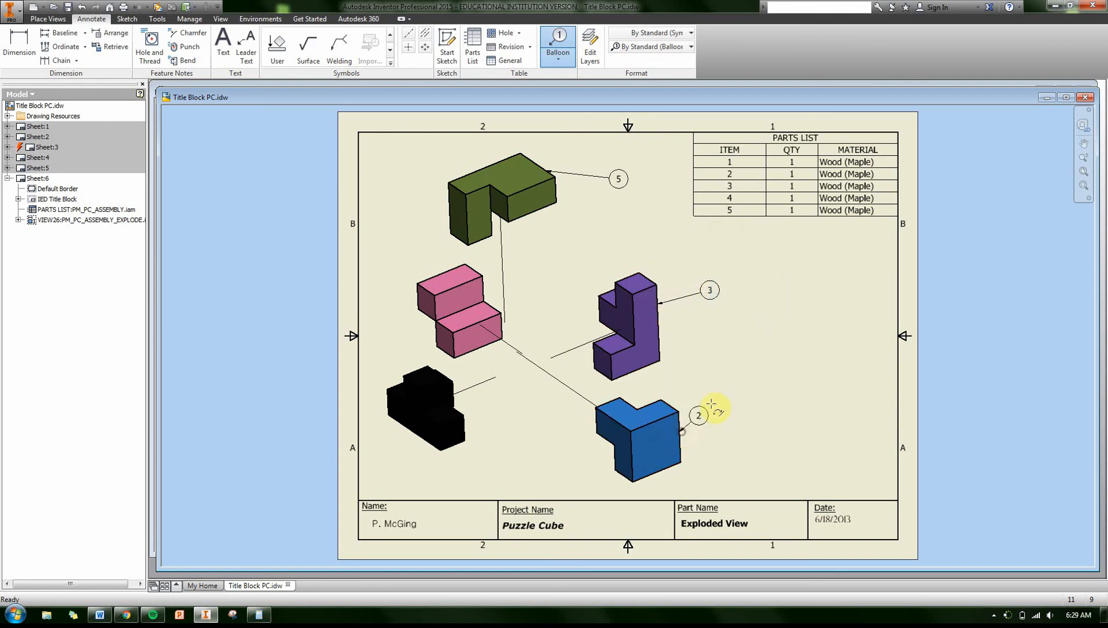
pyautogui.click(716, 396)
pyautogui.click(758, 433)
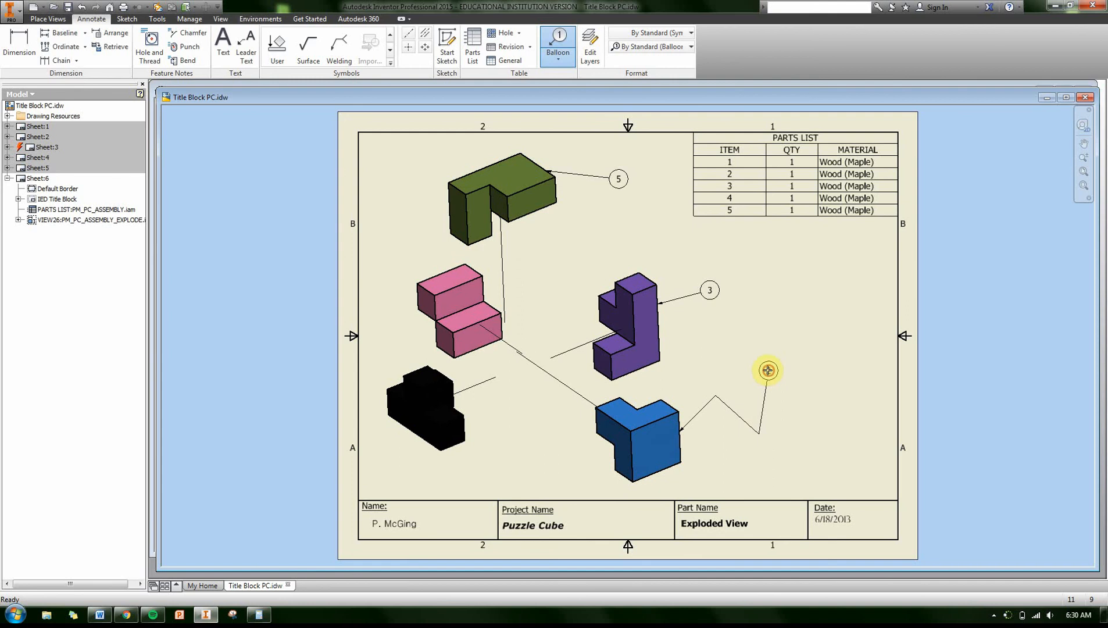
pyautogui.click(768, 370)
pyautogui.click(803, 409)
pyautogui.rightClick(809, 369)
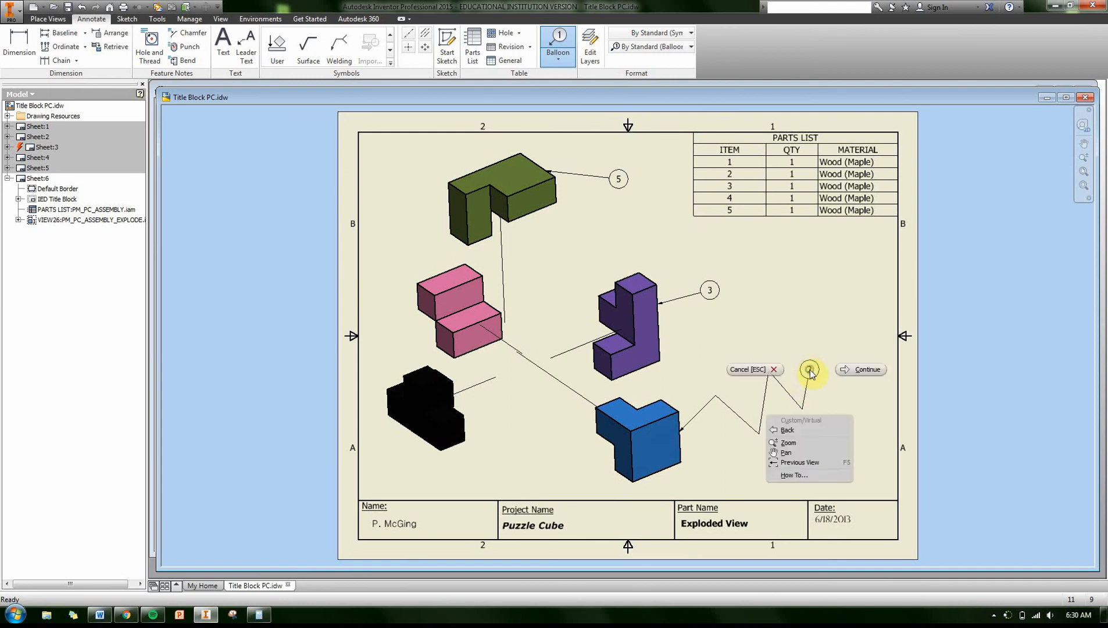
pyautogui.click(855, 371)
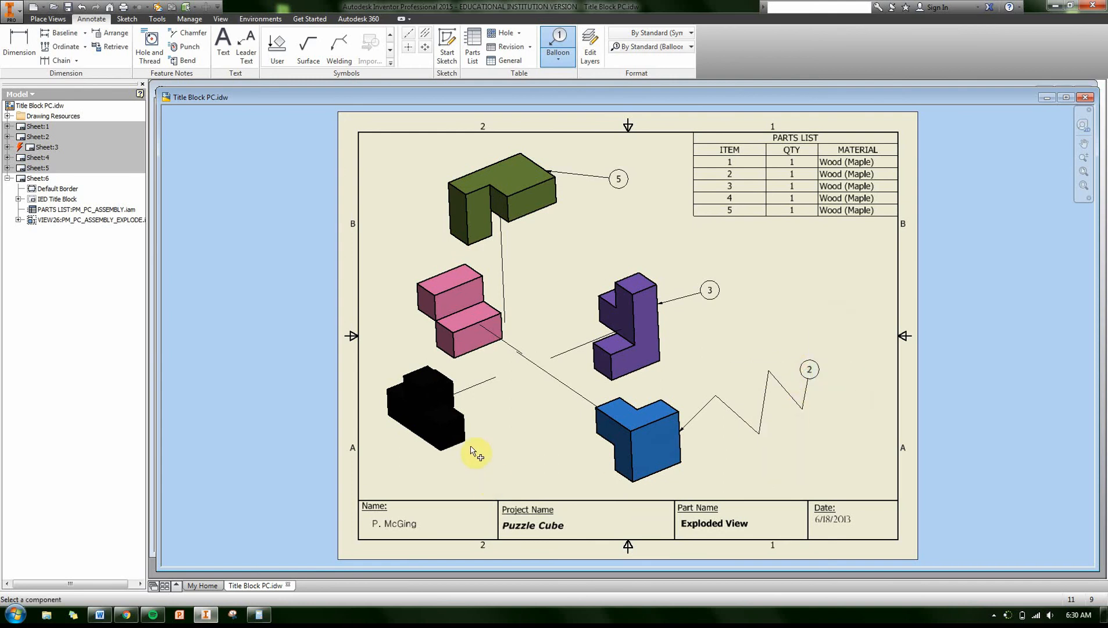
# Step: Attach item balloons to the black part at its lower right and the pink part at its upper left, completing the balloons
pyautogui.click(466, 429)
pyautogui.rightClick(495, 460)
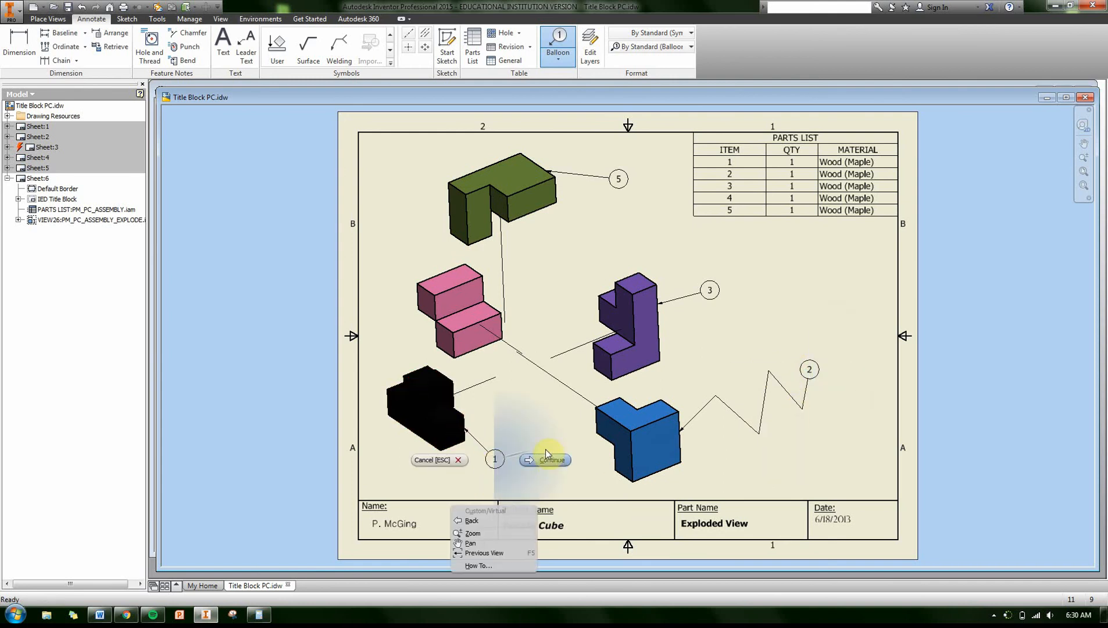
pyautogui.click(542, 458)
pyautogui.click(440, 271)
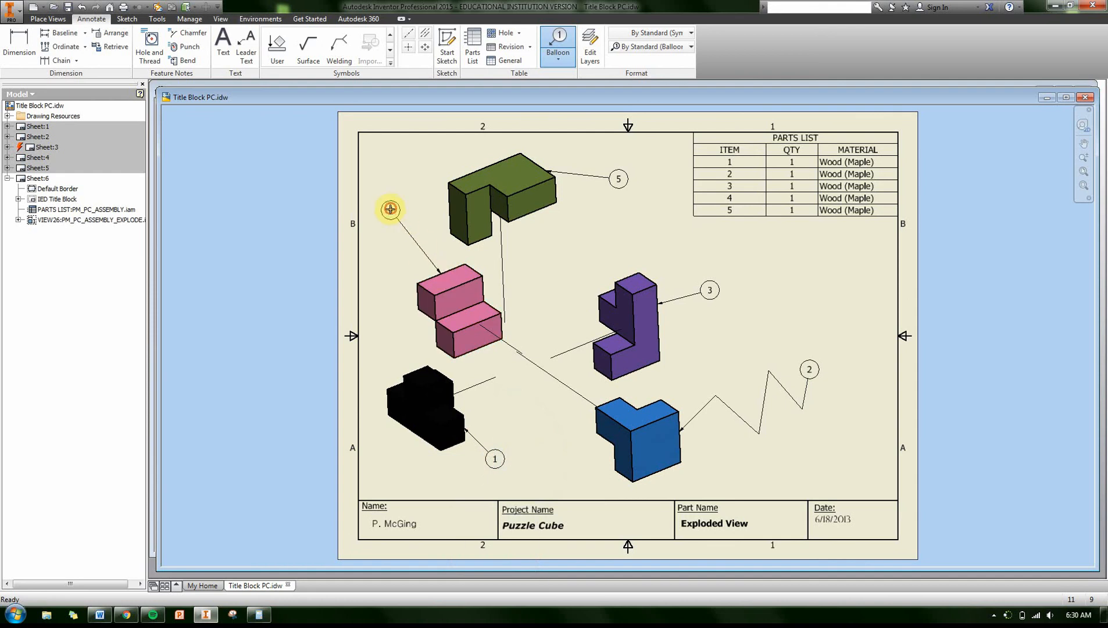
pyautogui.rightClick(390, 207)
pyautogui.click(428, 208)
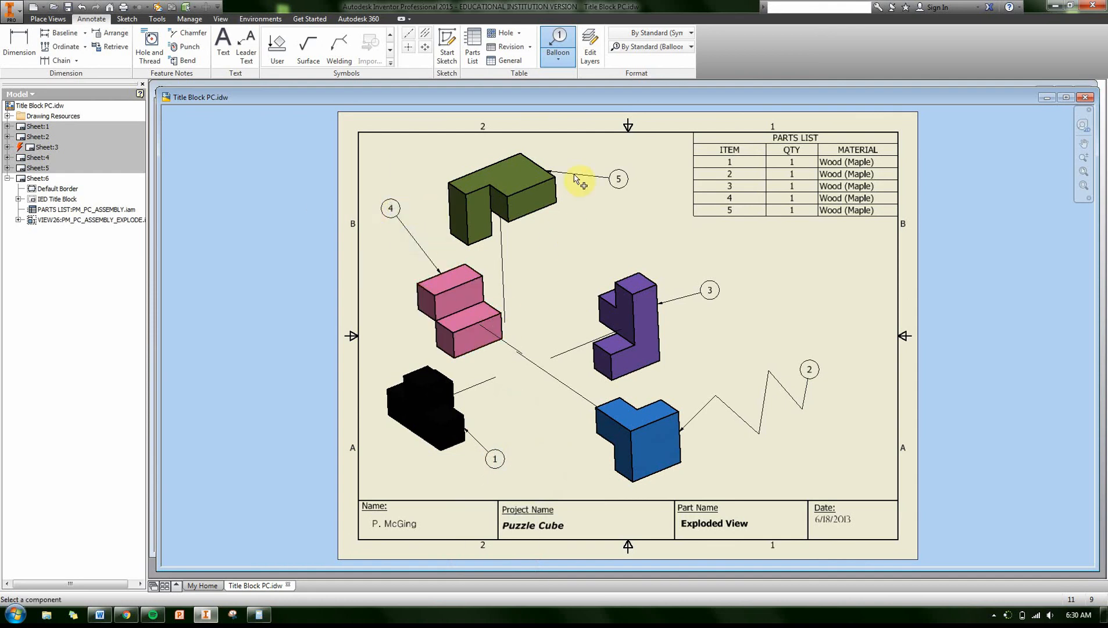
pyautogui.rightClick(566, 198)
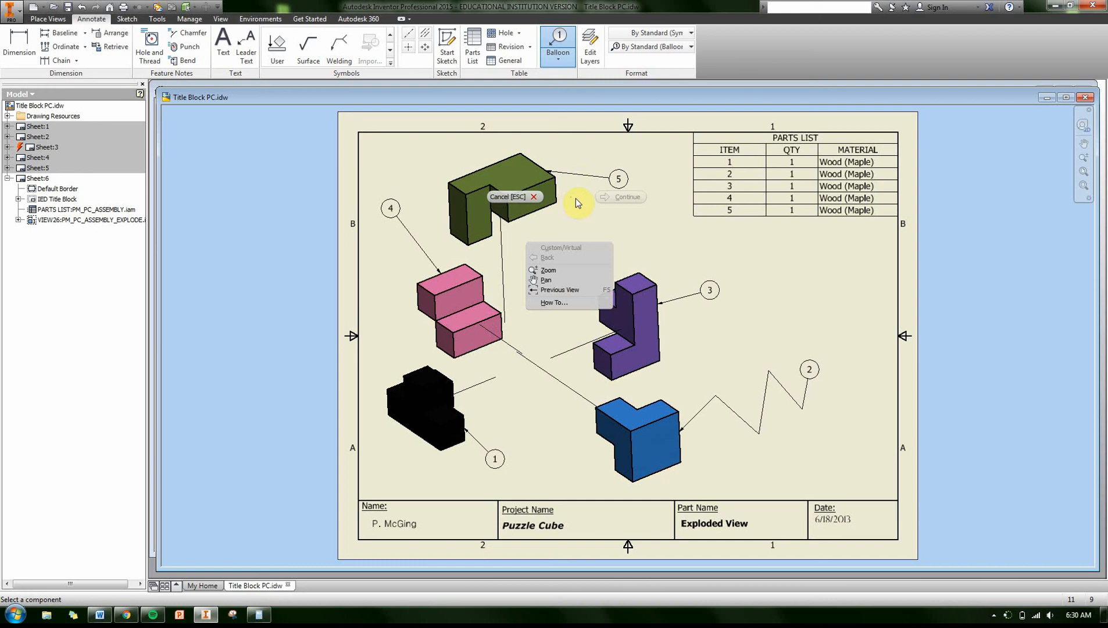
pyautogui.click(516, 198)
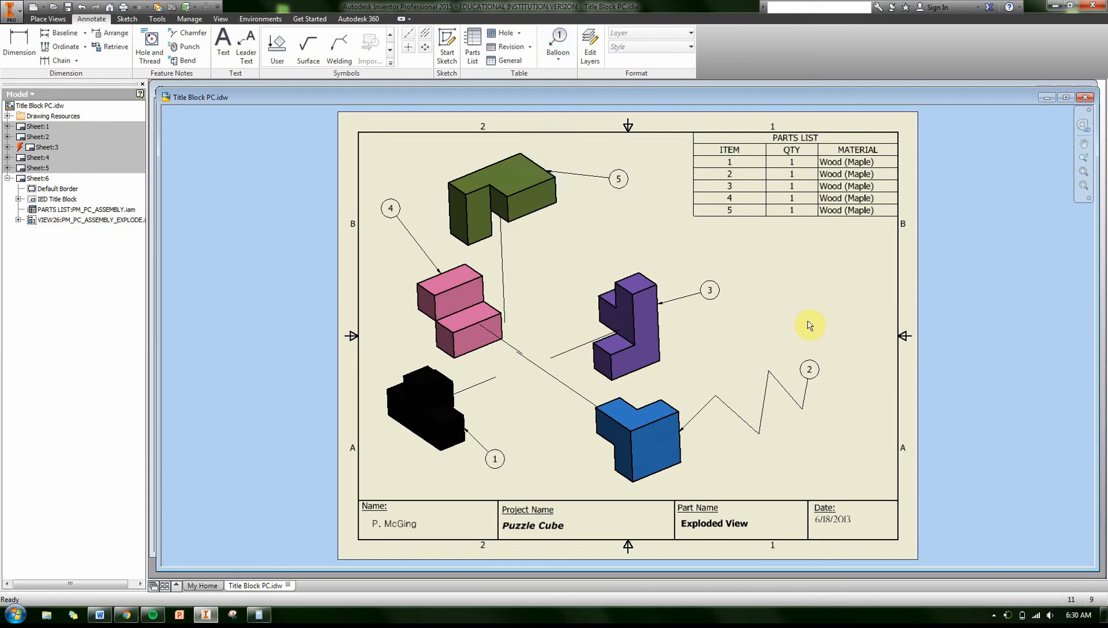